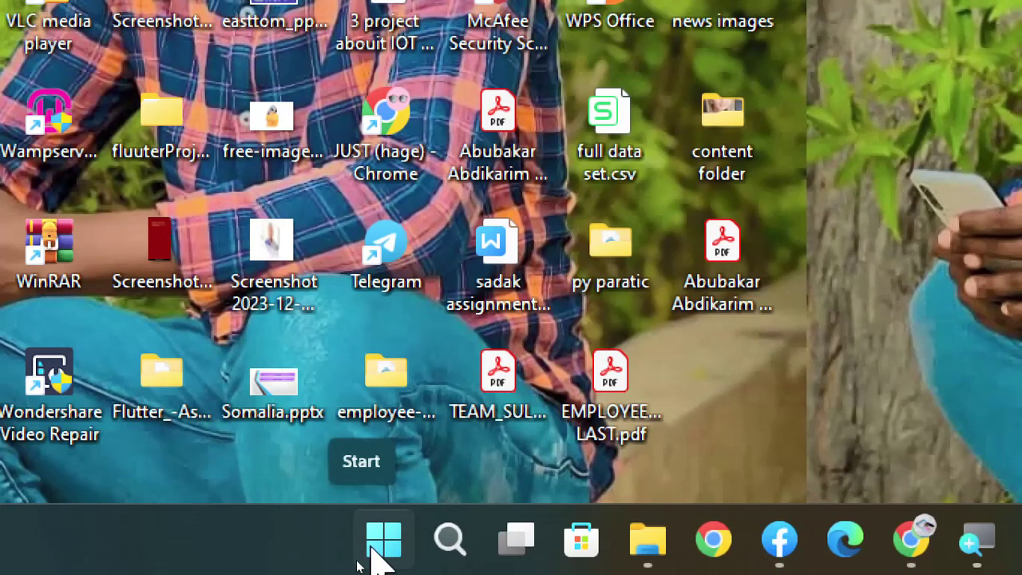
# Find and launch Access 2016, and dismiss the Microsoft Office Activation Wizard
pyautogui.click(369, 549)
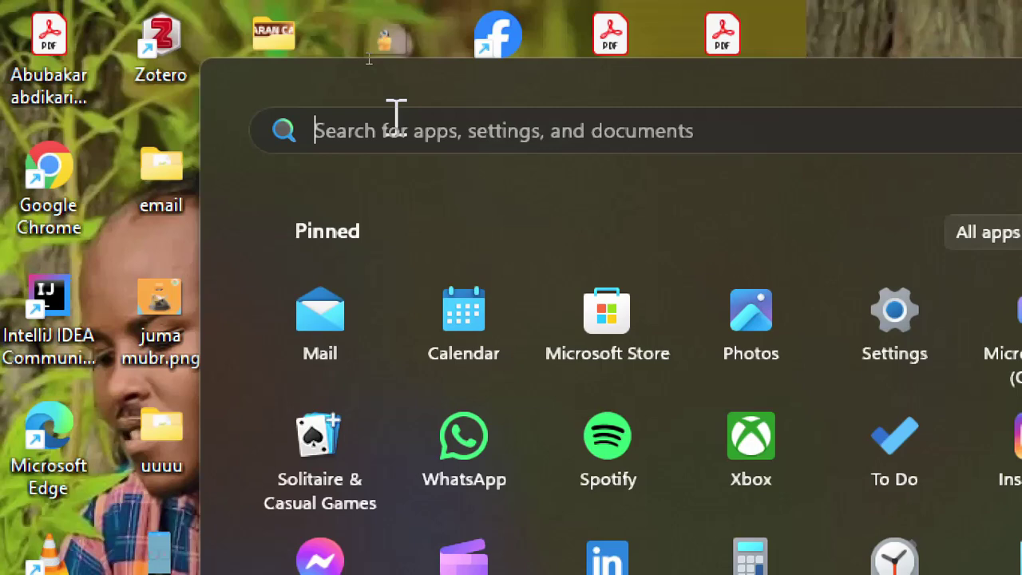
pyautogui.write('Access')
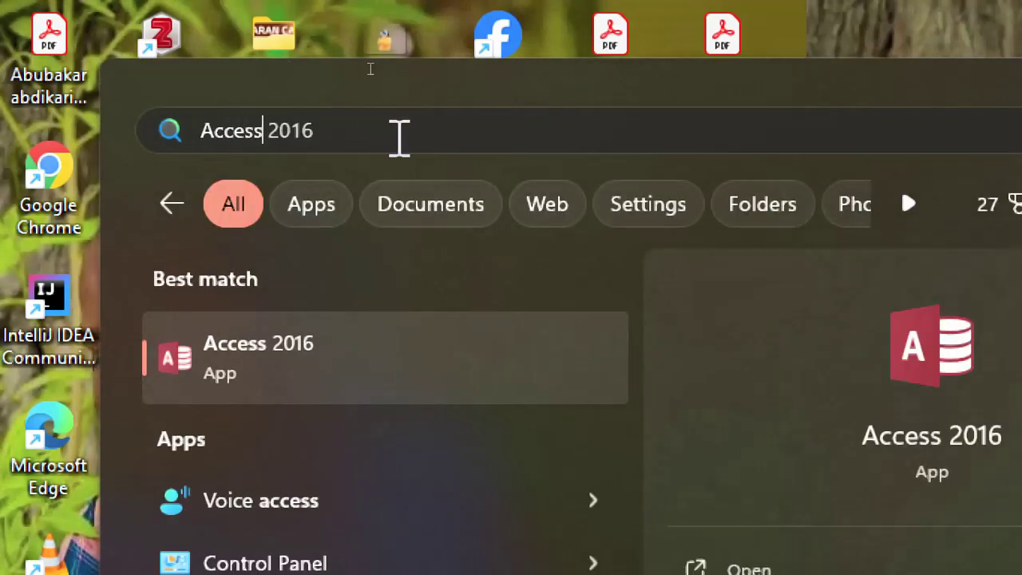
pyautogui.write(' 2016')
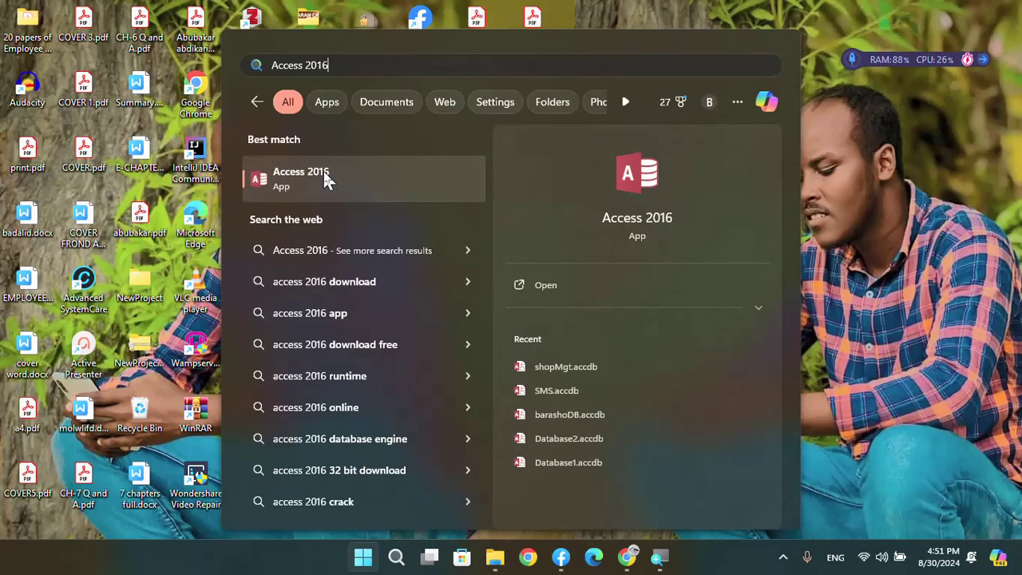
pyautogui.click(327, 177)
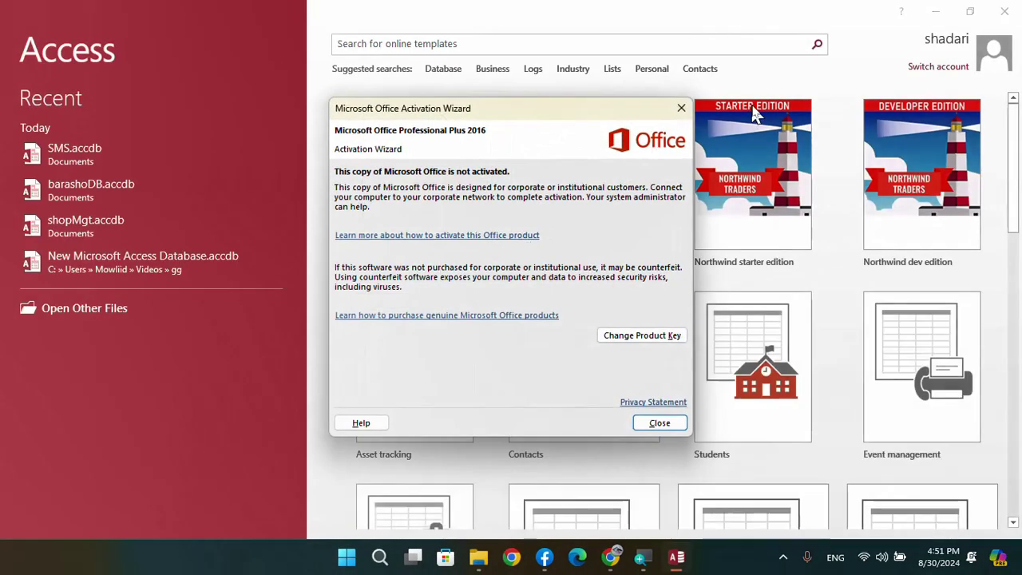
pyautogui.click(681, 112)
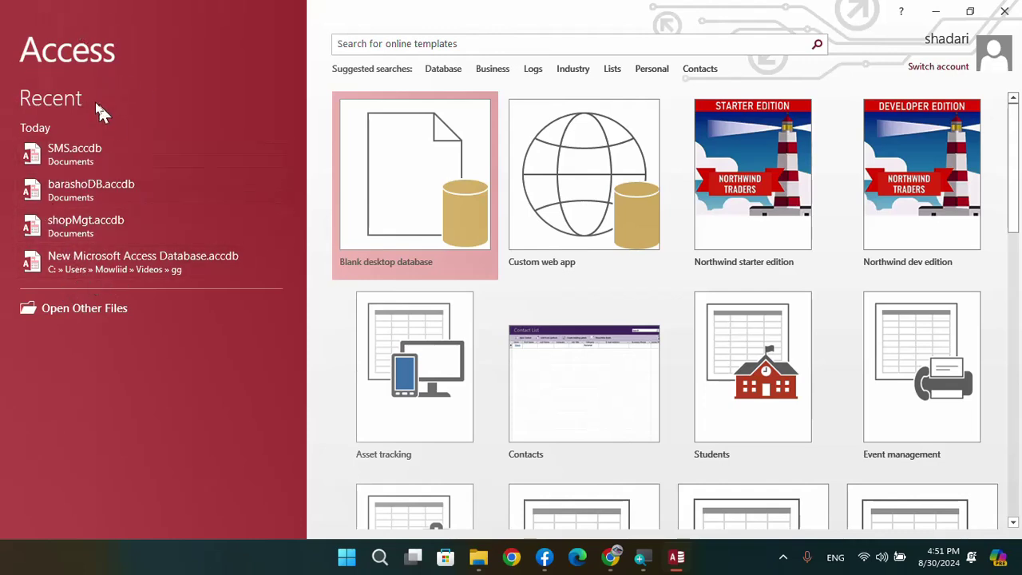
# View the options for opening other files and search the online templates for "school", returning to the start page
pyautogui.click(117, 323)
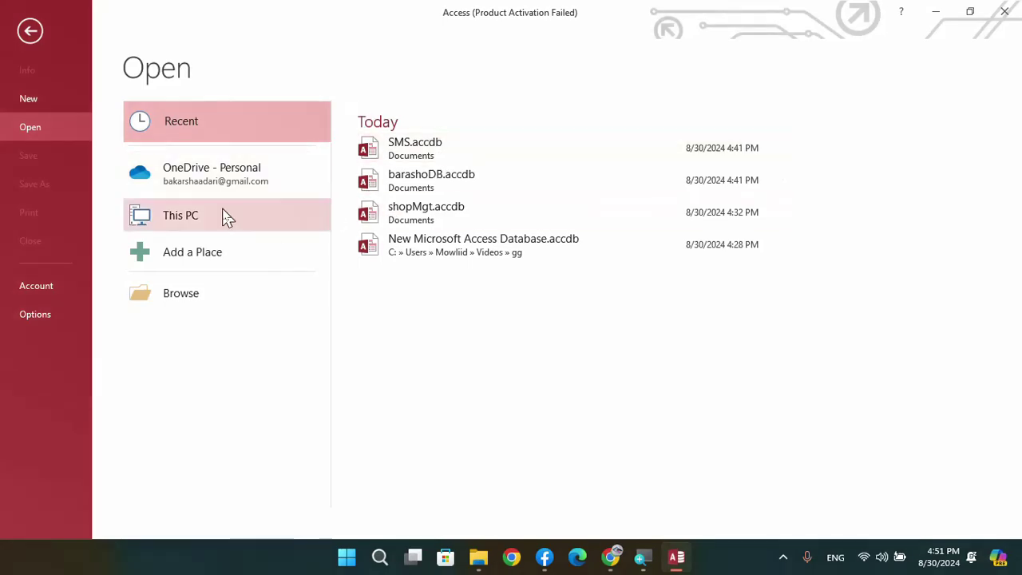
pyautogui.click(29, 31)
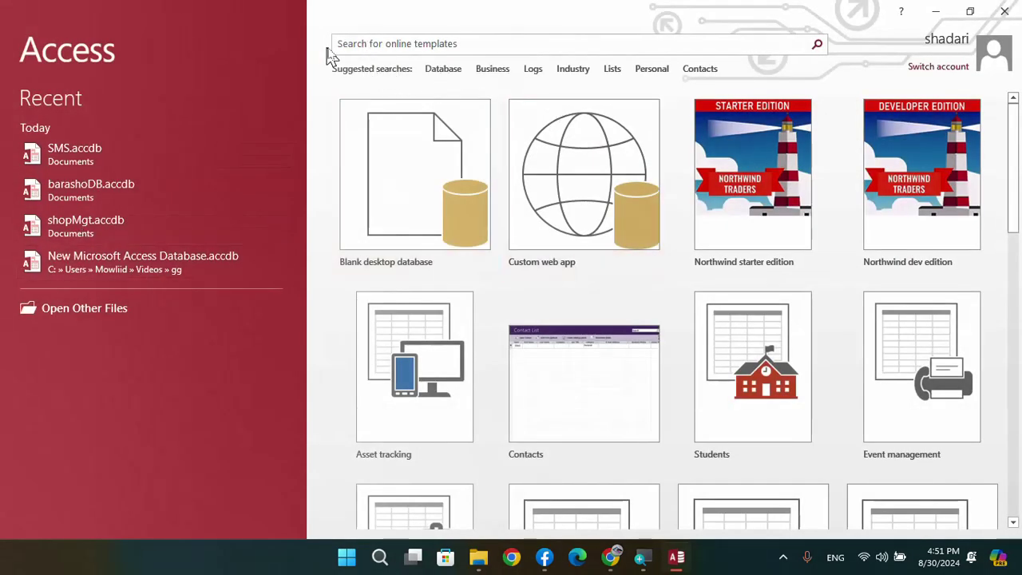
pyautogui.click(367, 43)
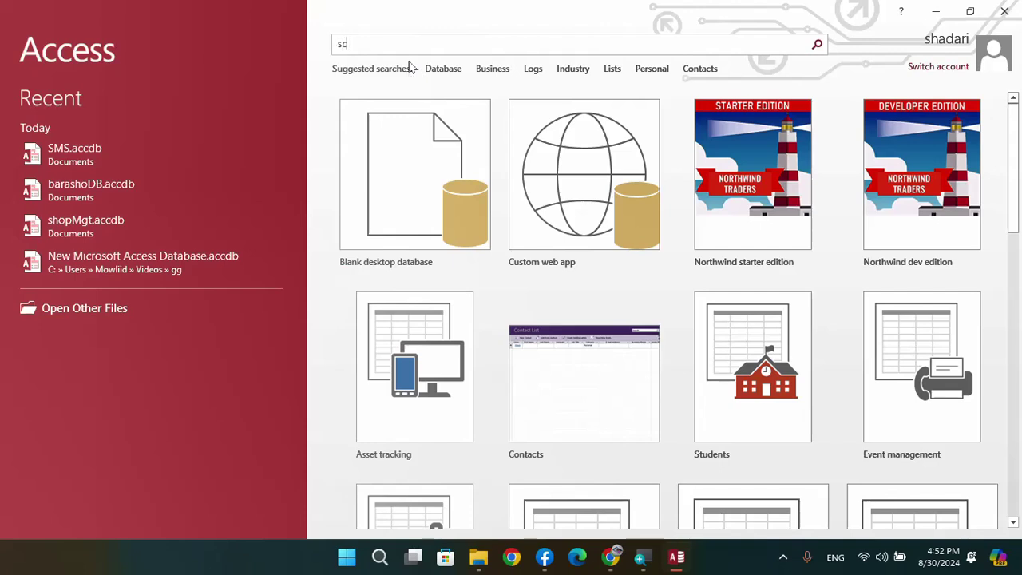
pyautogui.write('ol')
pyautogui.click(818, 45)
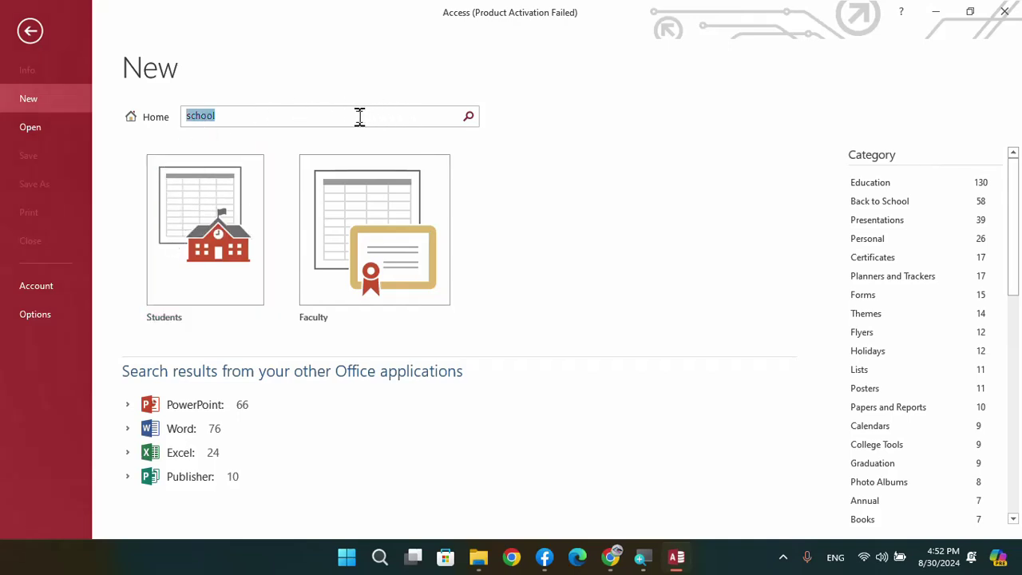
pyautogui.press('BackSpace')
pyautogui.click(30, 30)
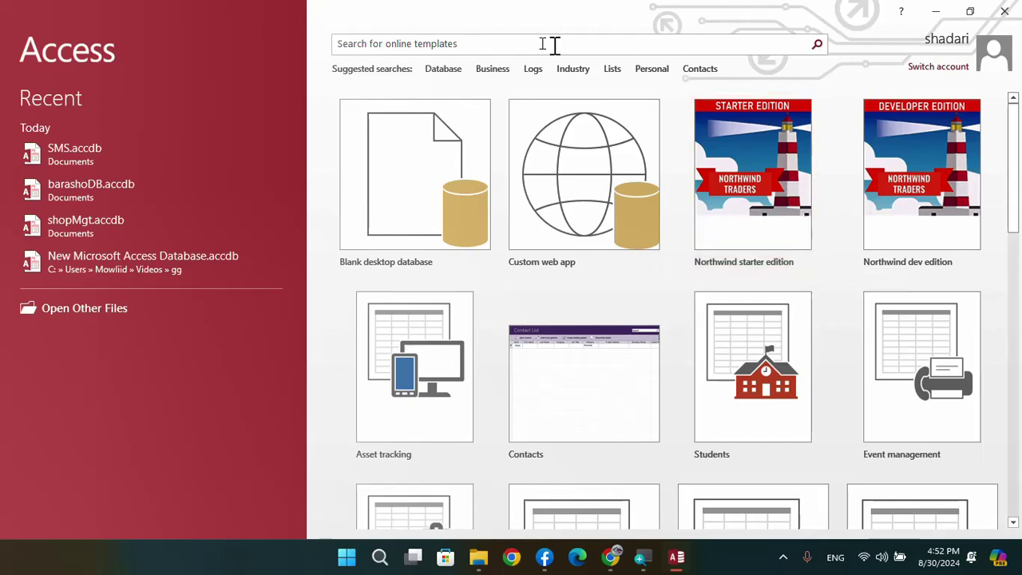
# View the templates of the suggested searches Database and Business, returning to the start page after each
pyautogui.click(444, 72)
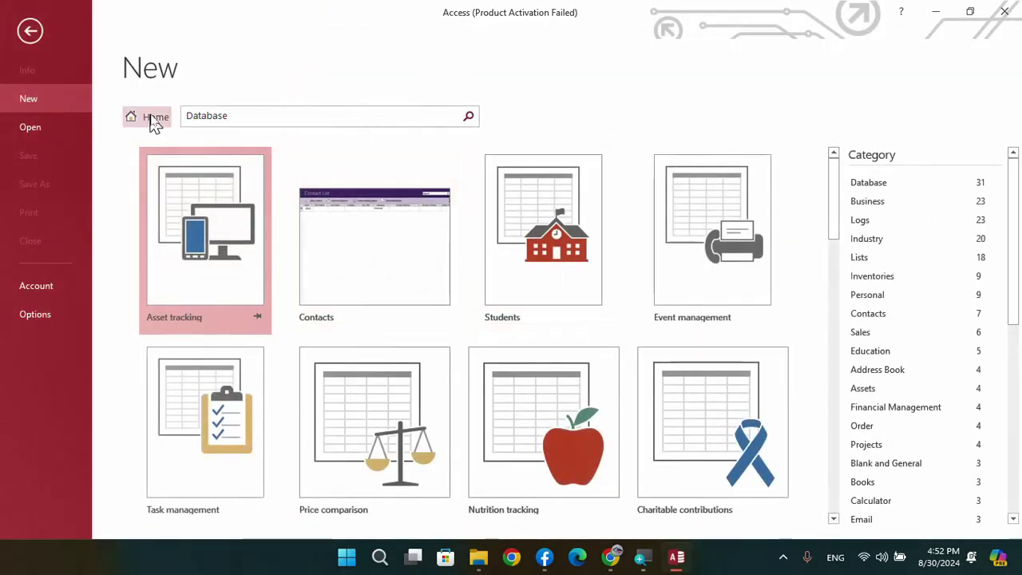
pyautogui.click(30, 31)
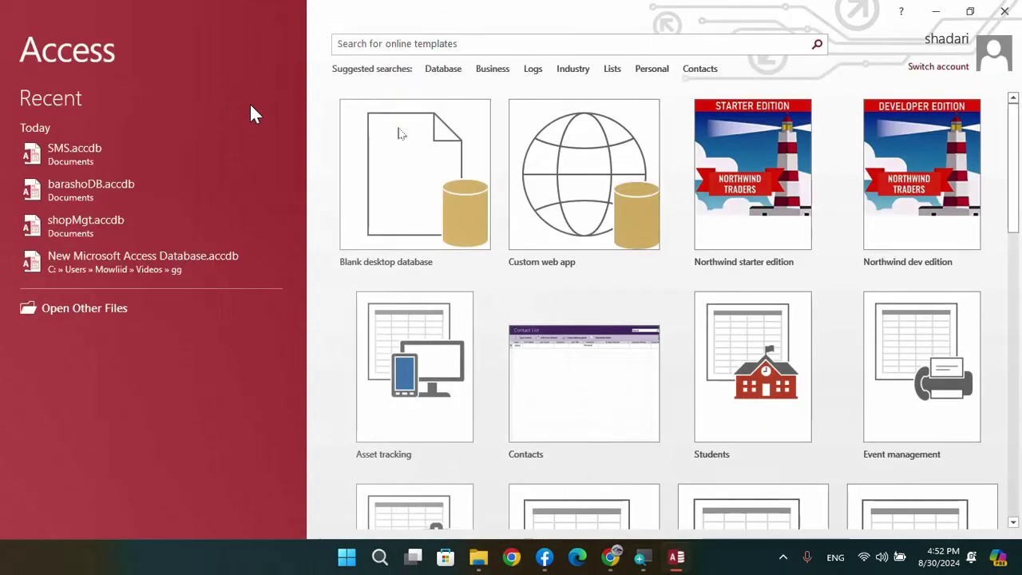
pyautogui.click(492, 70)
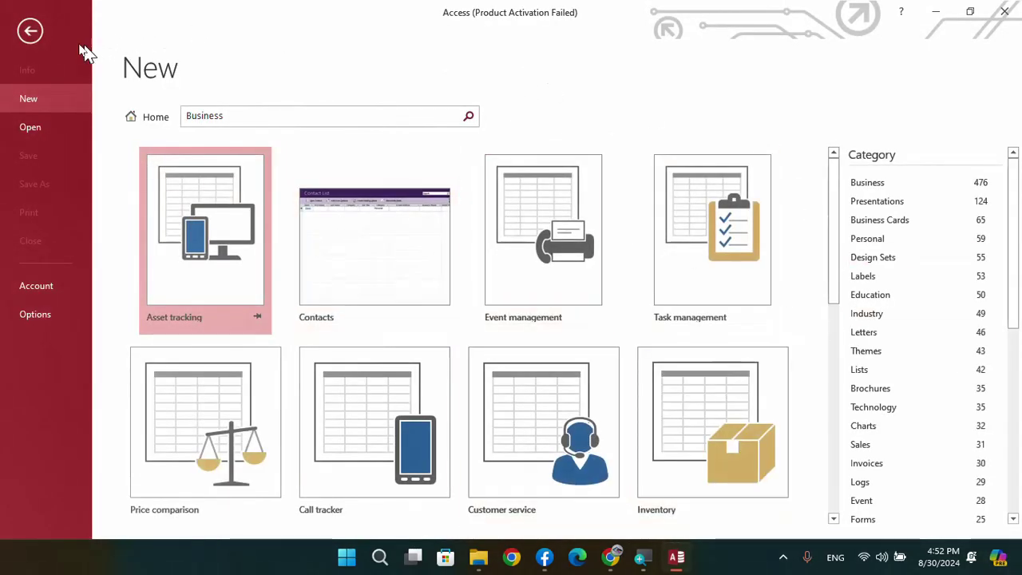
pyautogui.click(32, 36)
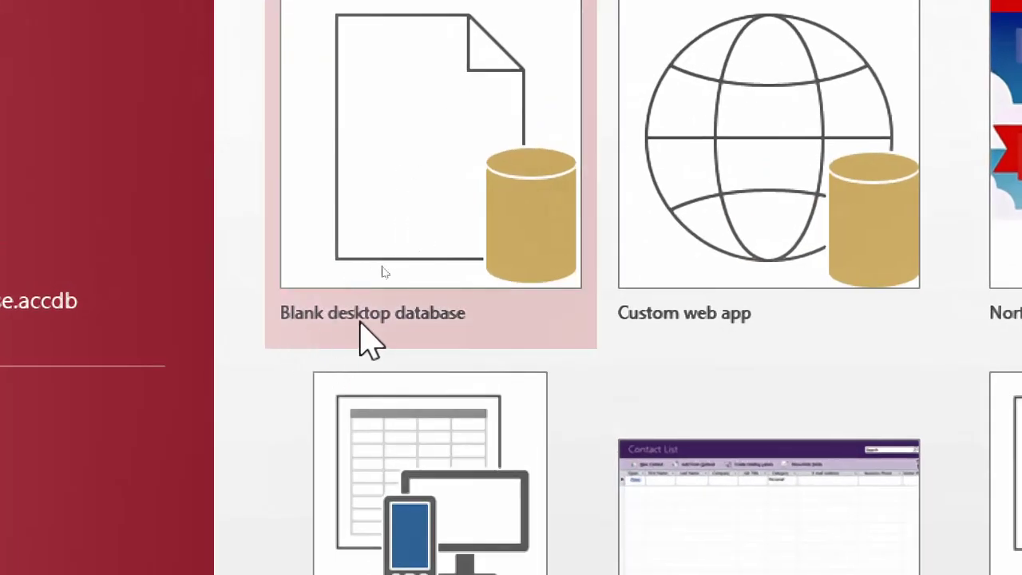
# Start a blank desktop database and browse to the Documents folder for its save location
pyautogui.click(466, 296)
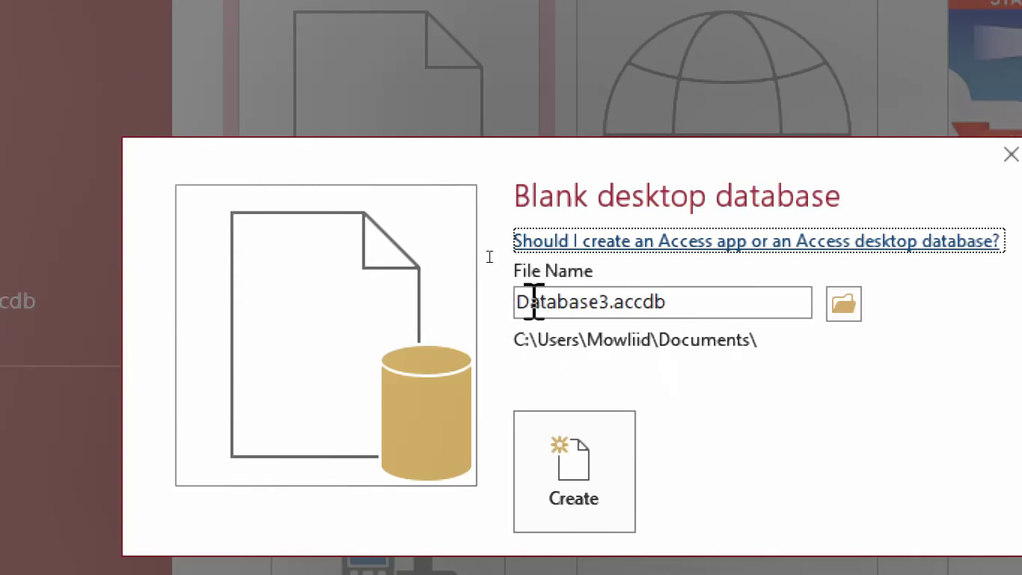
pyautogui.doubleClick(531, 302)
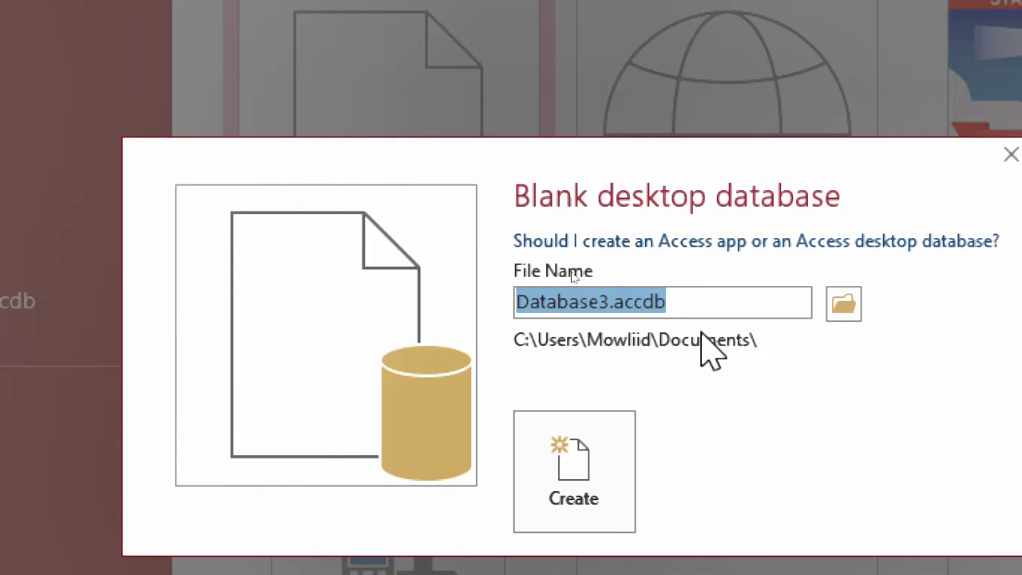
pyautogui.click(844, 309)
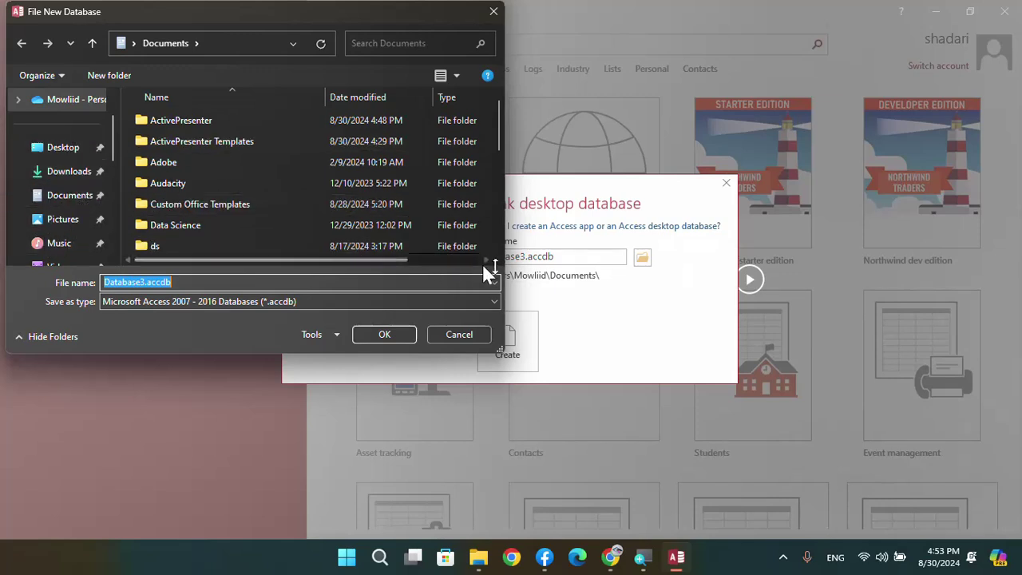
pyautogui.click(68, 195)
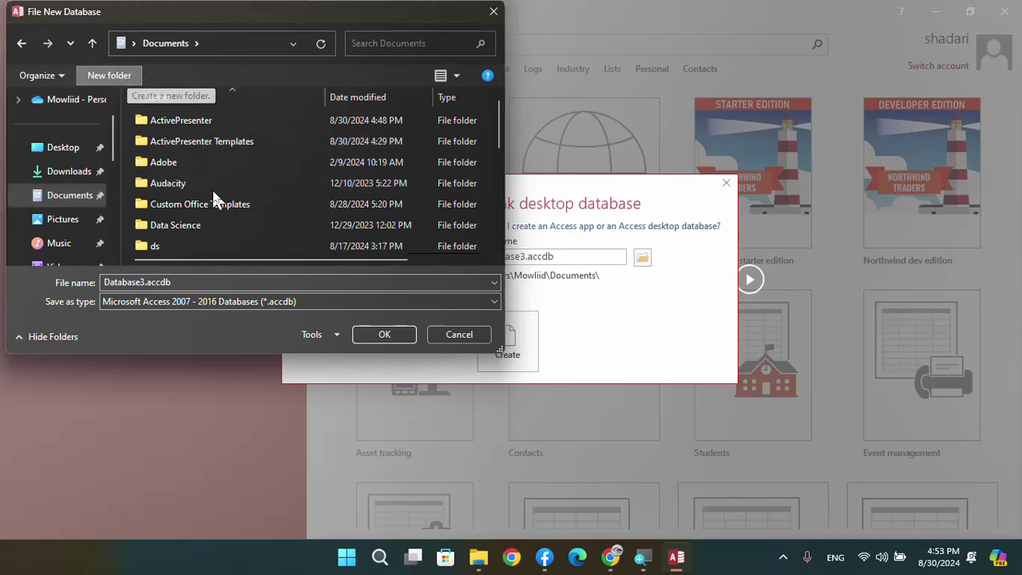
# Create a new folder named "Access materails" in Documents and choose it as the database's save location
pyautogui.write('ACc')
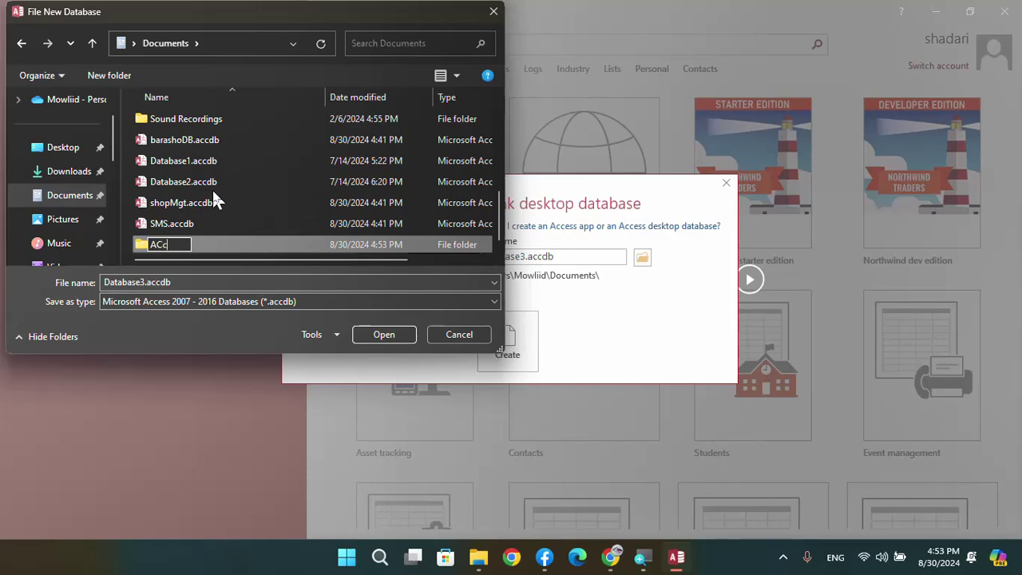
pyautogui.press('BackSpace')
pyautogui.press('BackSpace')
pyautogui.write('ccess ')
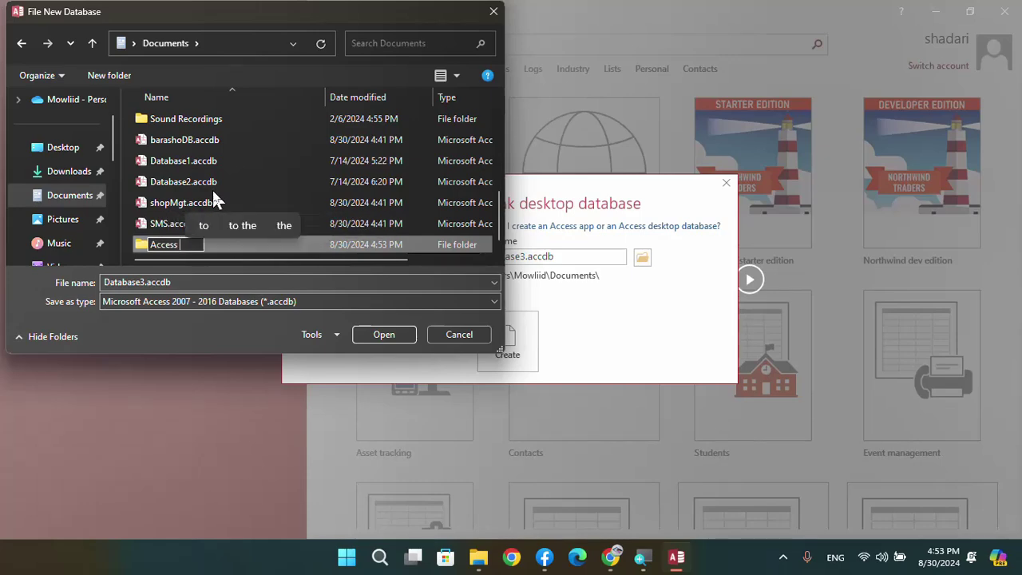
pyautogui.write('lessons')
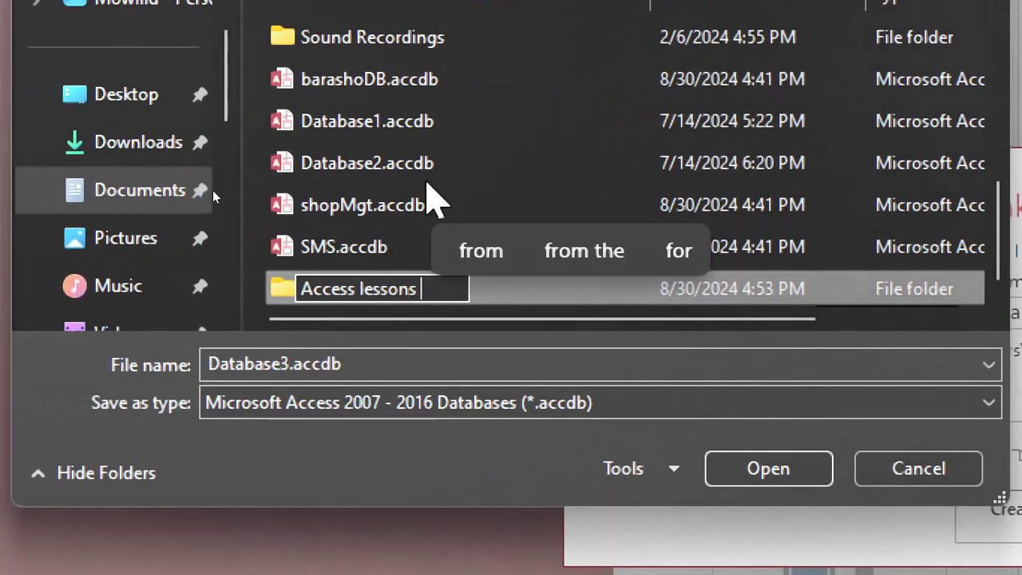
pyautogui.press('BackSpace')
pyautogui.press('BackSpace')
pyautogui.press('BackSpace')
pyautogui.press('BackSpace')
pyautogui.press('BackSpace')
pyautogui.press('BackSpace')
pyautogui.press('BackSpace')
pyautogui.press('BackSpace')
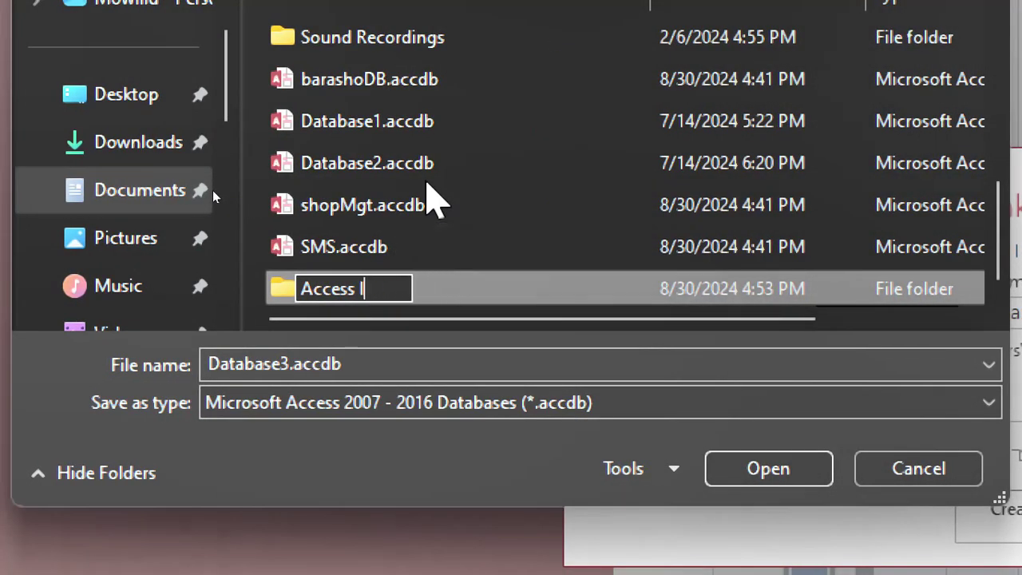
pyautogui.write('me')
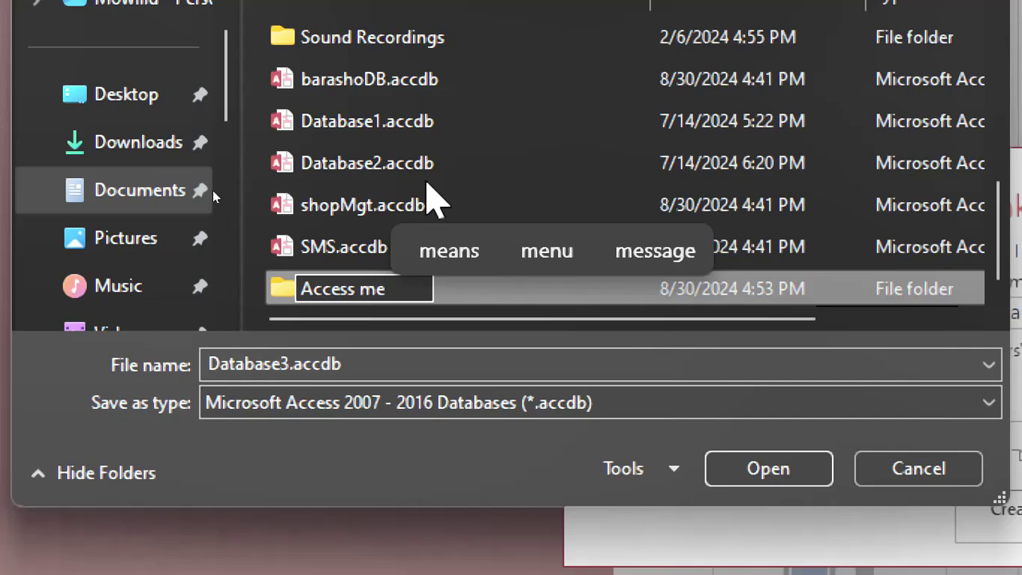
pyautogui.press('BackSpace')
pyautogui.write('aterai')
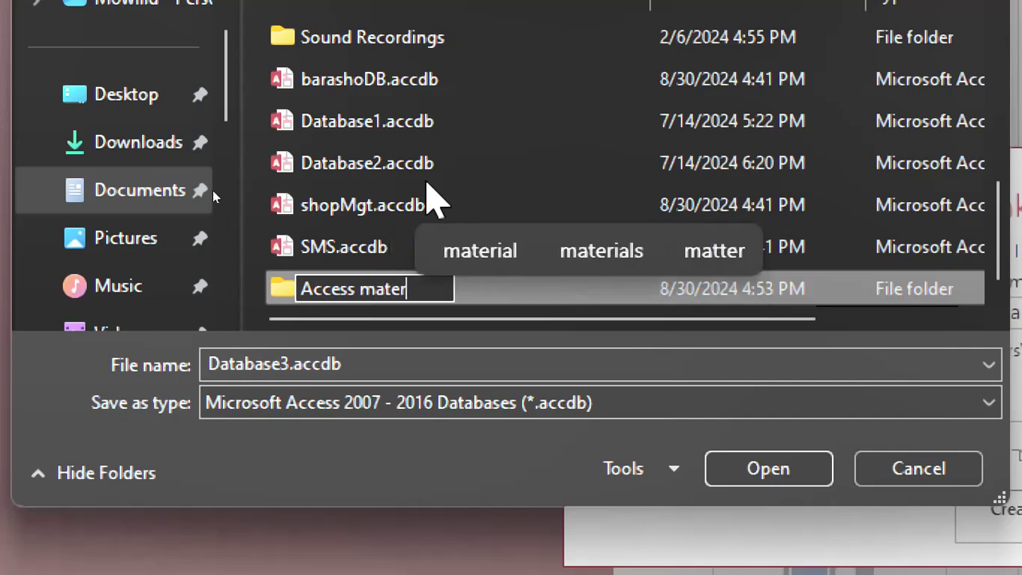
pyautogui.write('ls')
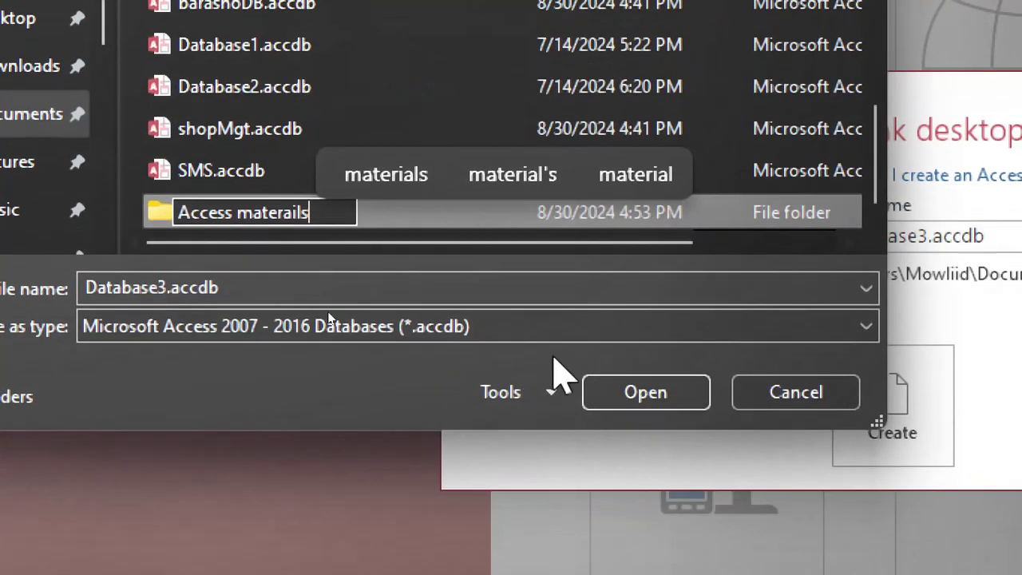
pyautogui.click(671, 393)
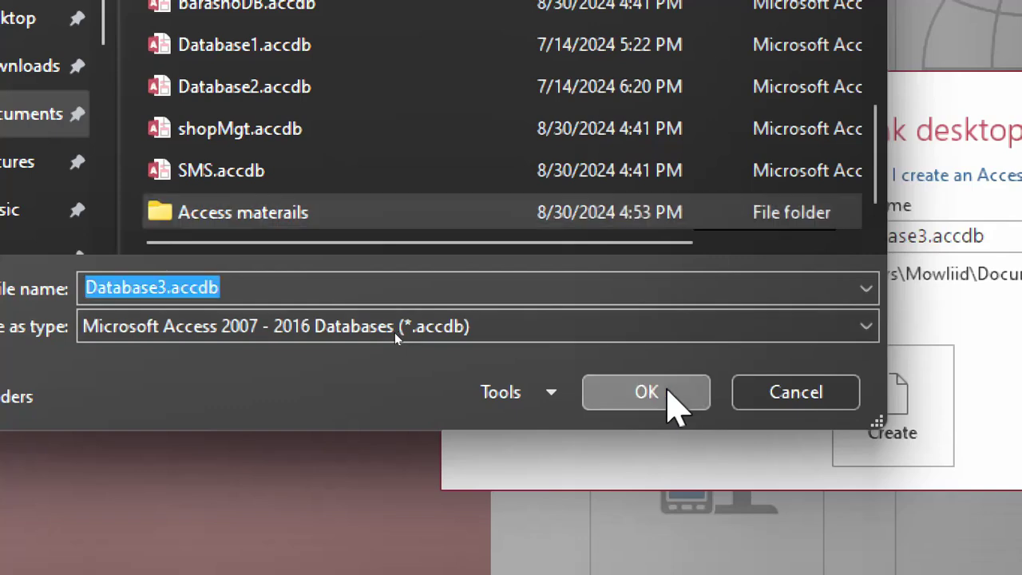
pyautogui.click(657, 392)
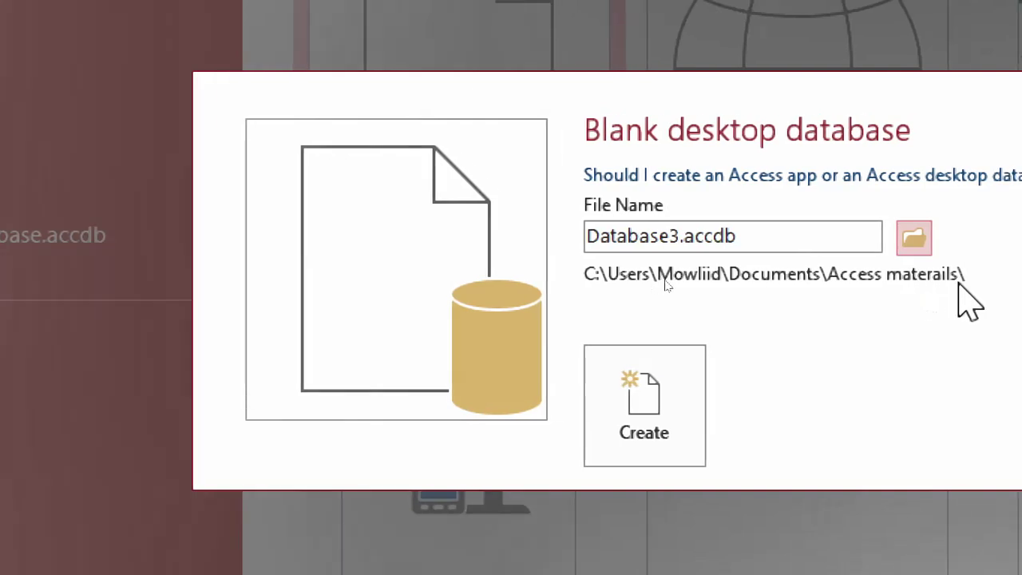
# Replace the default database name with "School MGT", keeping the .accdb extension
pyautogui.moveTo(588, 236); pyautogui.dragTo(662, 245)
pyautogui.moveTo(524, 295); pyautogui.dragTo(449, 288)
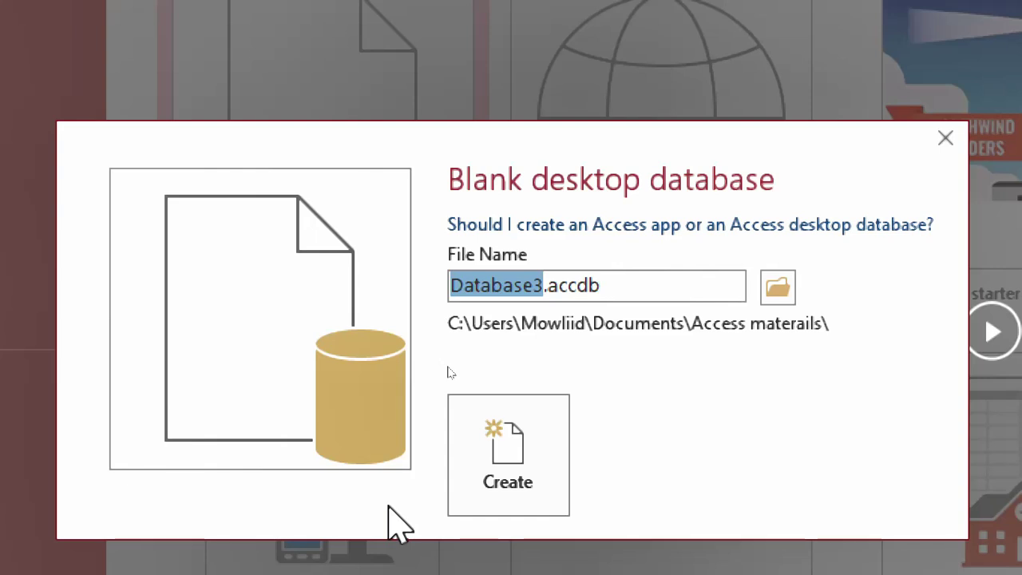
pyautogui.write('Scho')
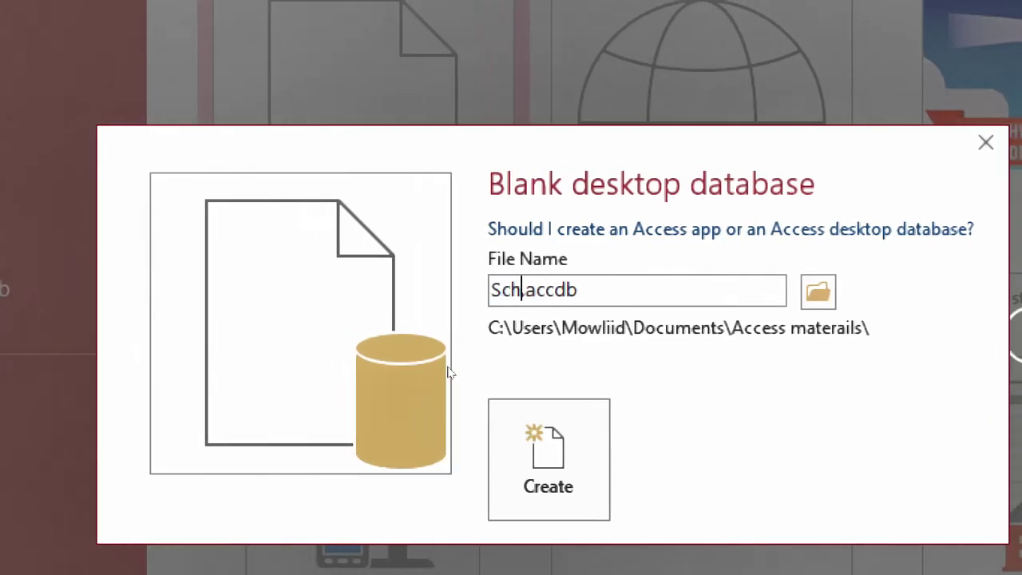
pyautogui.write('ol M')
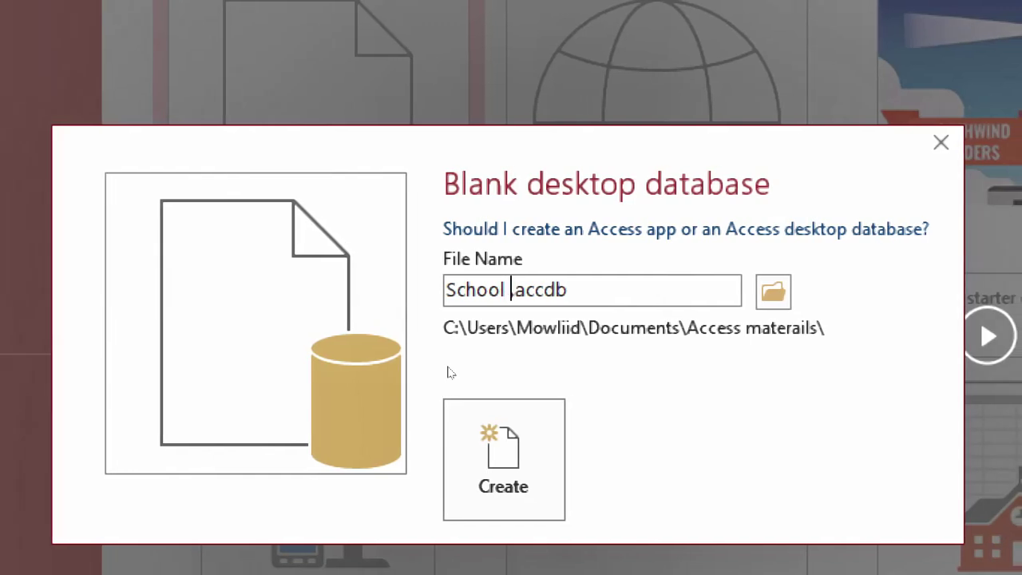
pyautogui.write('GT')
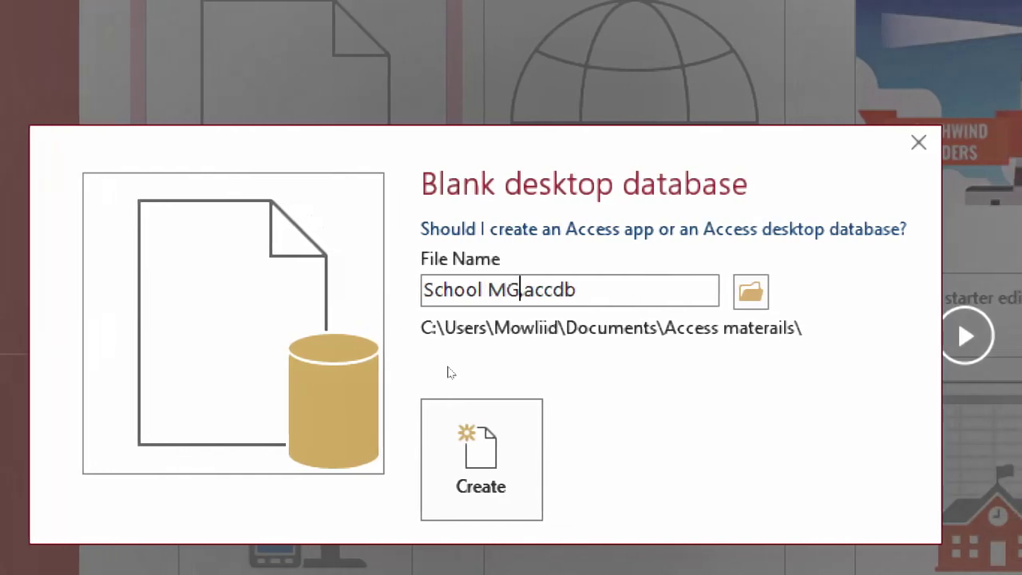
pyautogui.write(' syte')
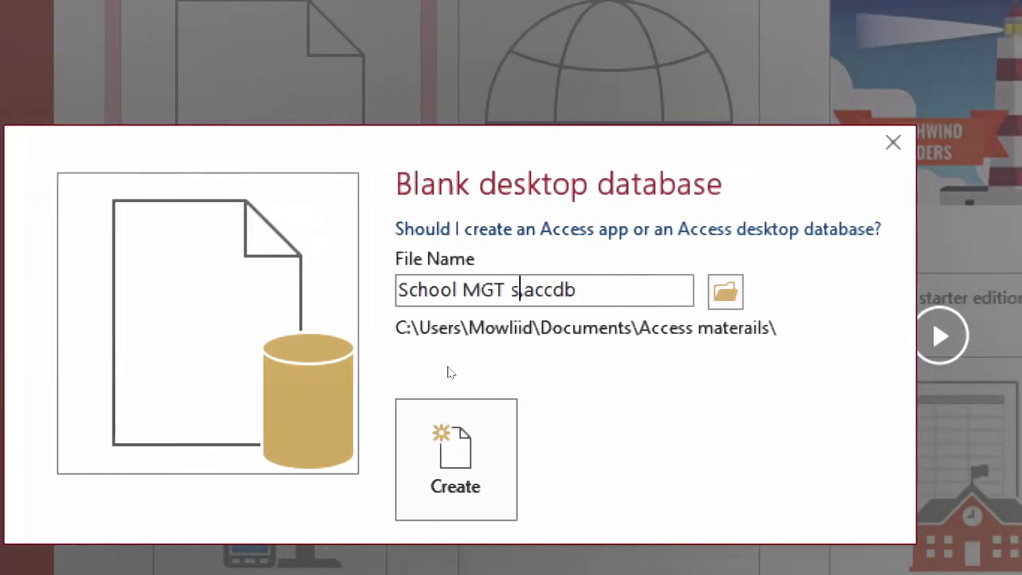
pyautogui.press('BackSpace')
pyautogui.press('BackSpace')
pyautogui.press('BackSpace')
pyautogui.press('BackSpace')
pyautogui.press('BackSpace')
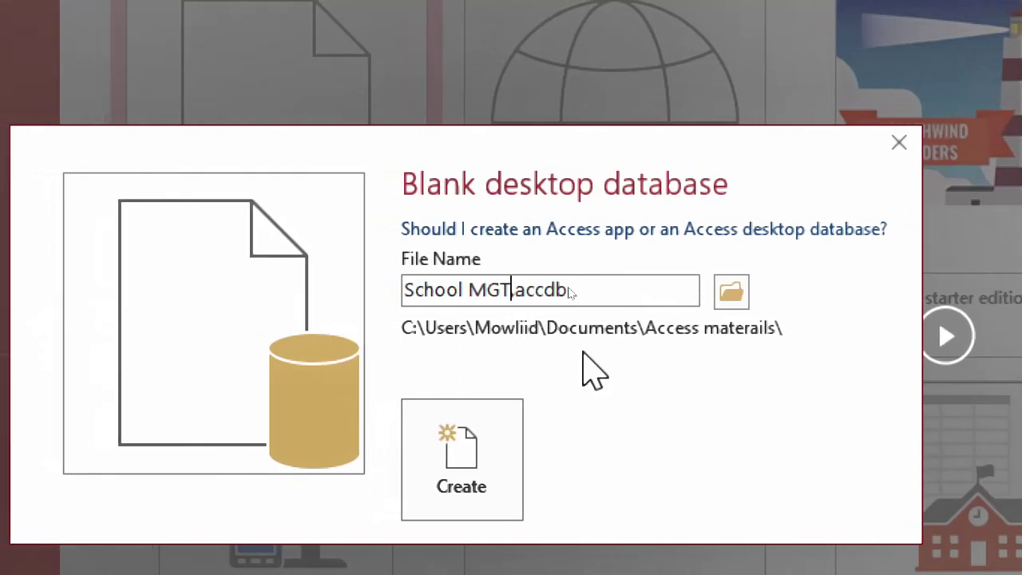
# Replace the space in the database file name with an underscore to make it School_MGT.accdb
pyautogui.click(470, 290)
pyautogui.press('BackSpace')
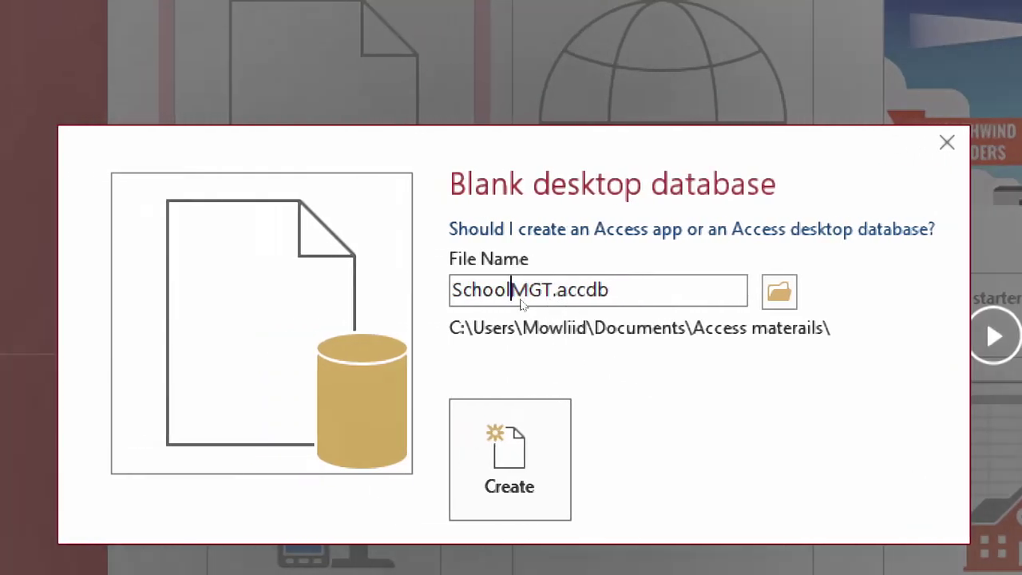
pyautogui.write('_')
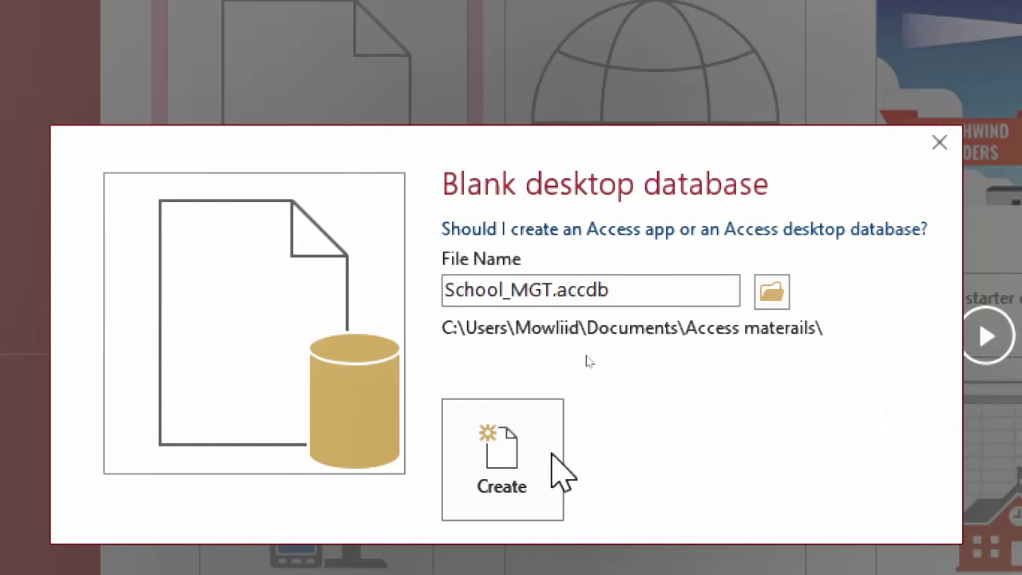
# Create the School_MGT.accdb database and close the Field List beside the new table
pyautogui.click(502, 467)
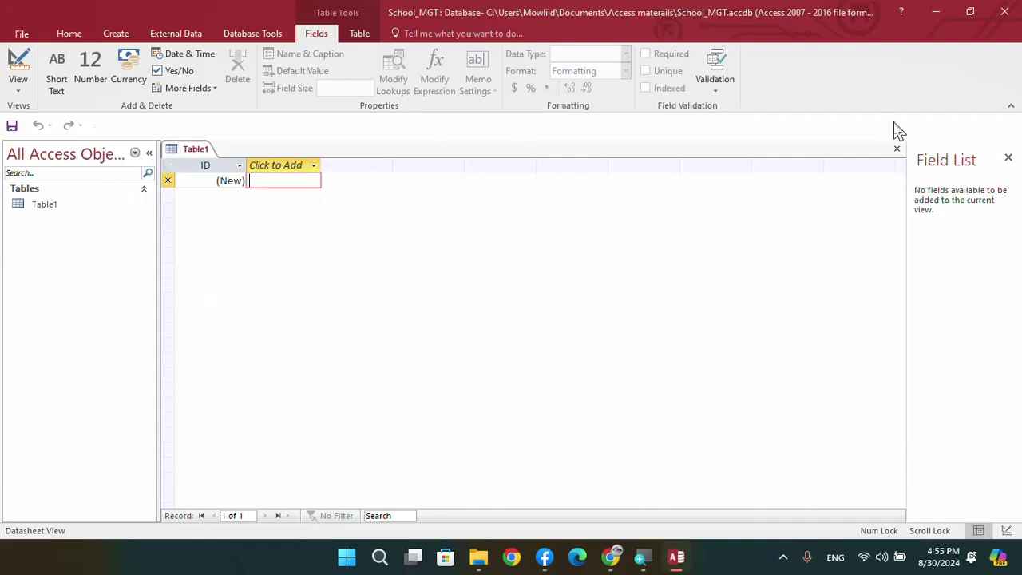
pyautogui.click(1008, 158)
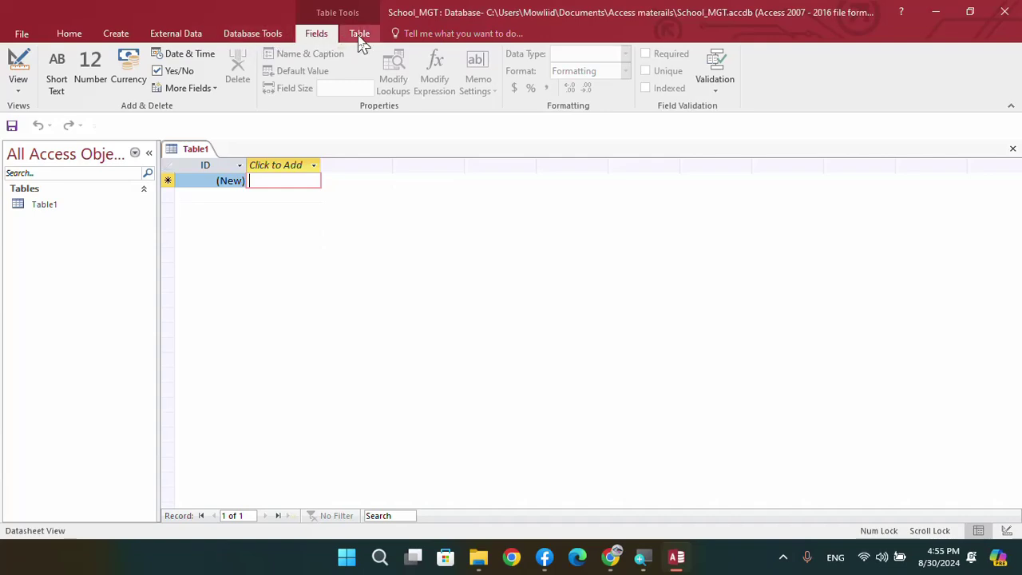
# Examine the Home, Create, External Data, Database Tools, Fields and Table command groups on the ribbon
pyautogui.click(69, 33)
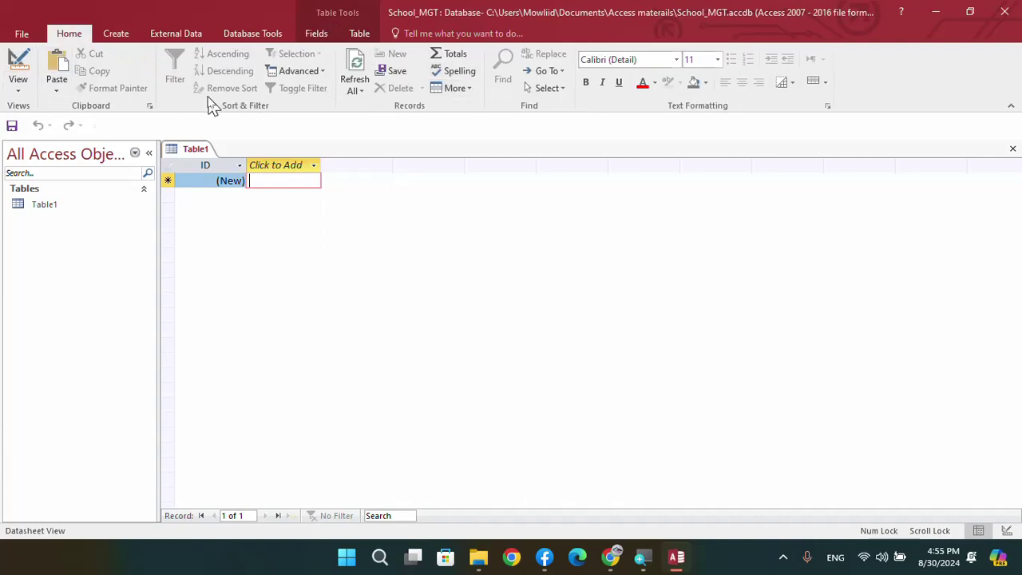
pyautogui.click(120, 37)
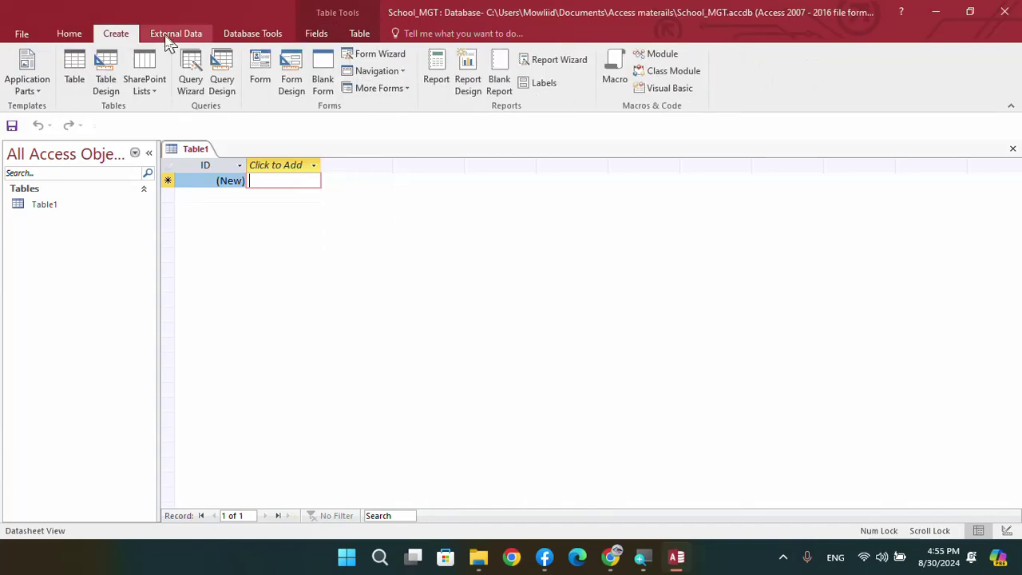
pyautogui.click(192, 38)
pyautogui.click(240, 35)
pyautogui.click(315, 35)
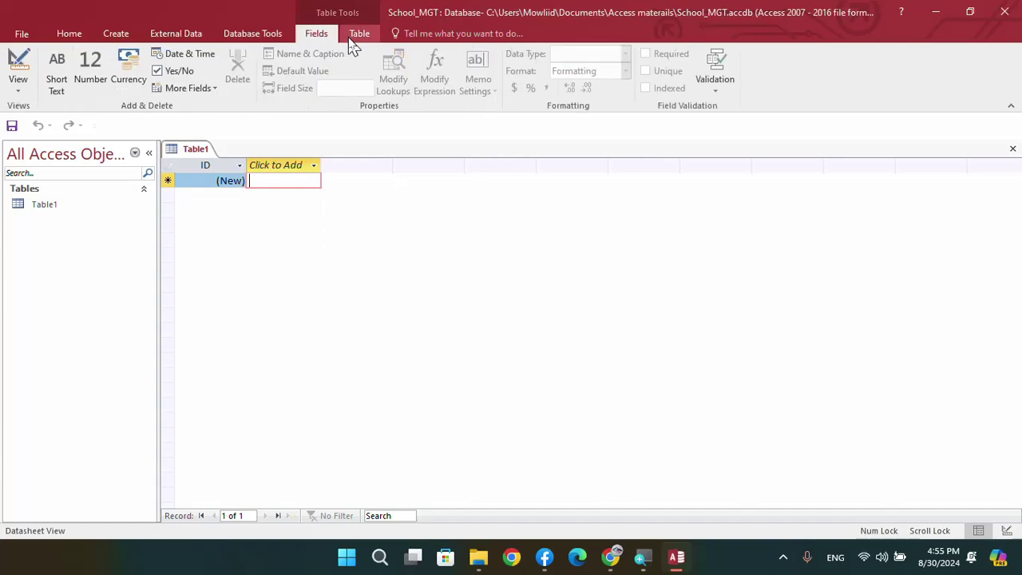
pyautogui.click(360, 35)
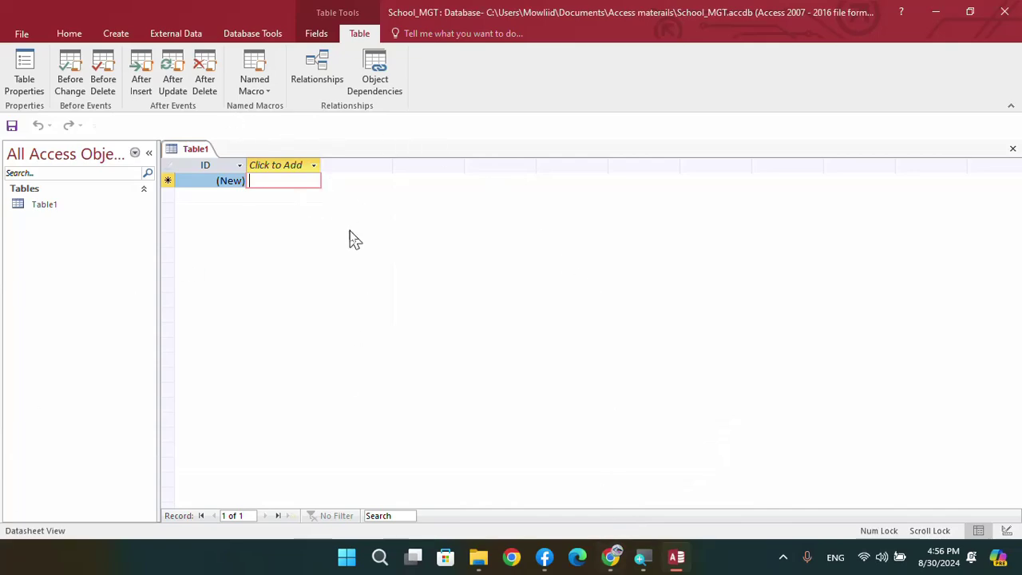
# Switch to the Canva lesson outline in Chrome to check its topics, and return to the Access database
pyautogui.click(612, 556)
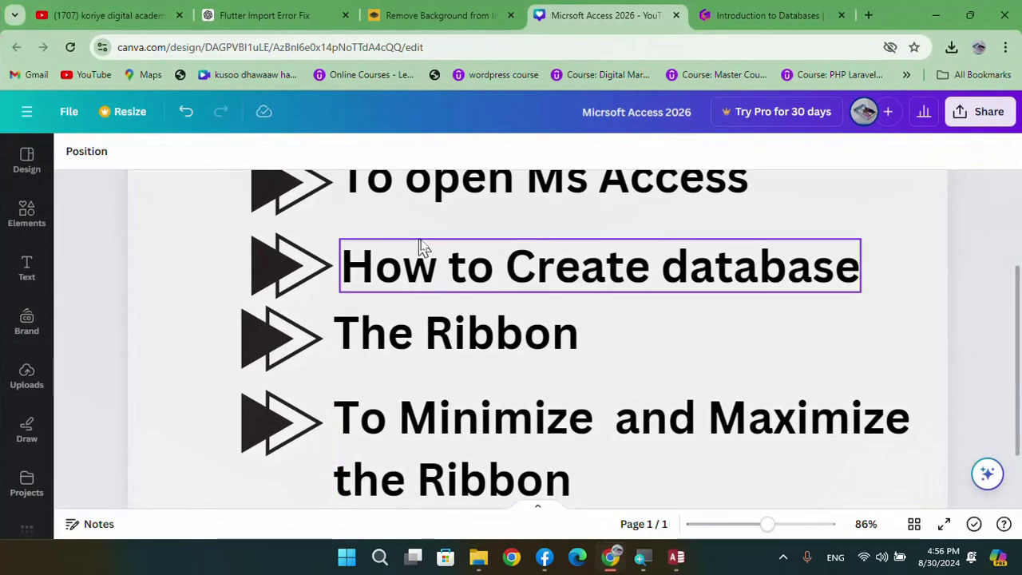
pyautogui.scroll(2, 658, 429)
pyautogui.scroll(-2, 612, 310)
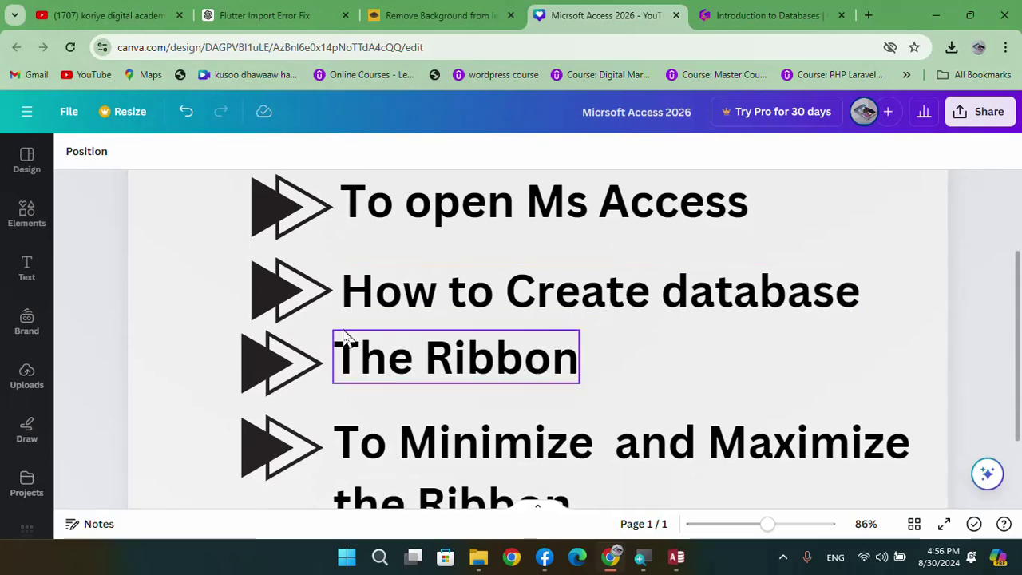
pyautogui.click(676, 558)
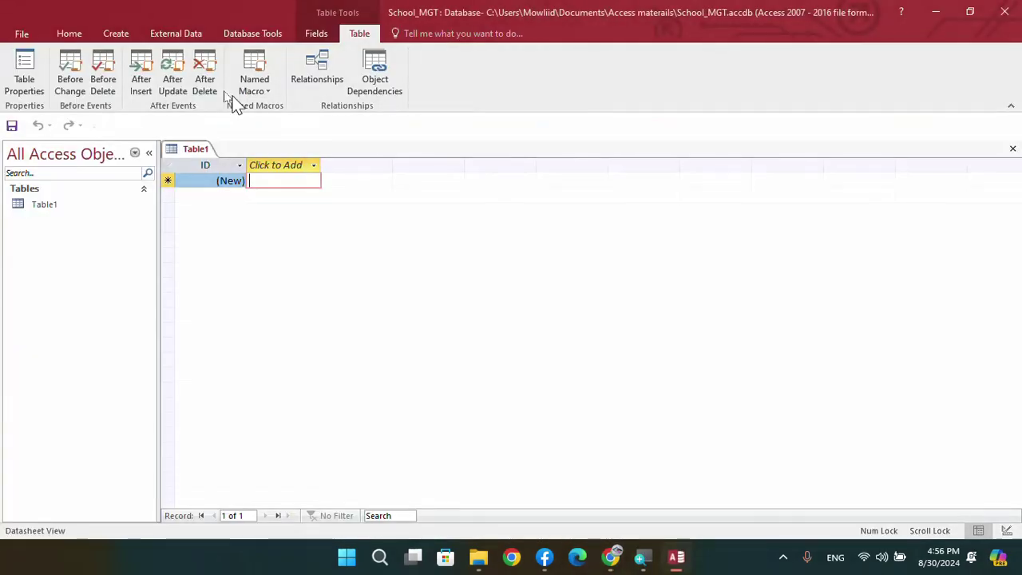
# Look at the File and Home commands and collapse the ribbon so only its tab names show
pyautogui.click(22, 36)
pyautogui.click(24, 36)
pyautogui.click(63, 36)
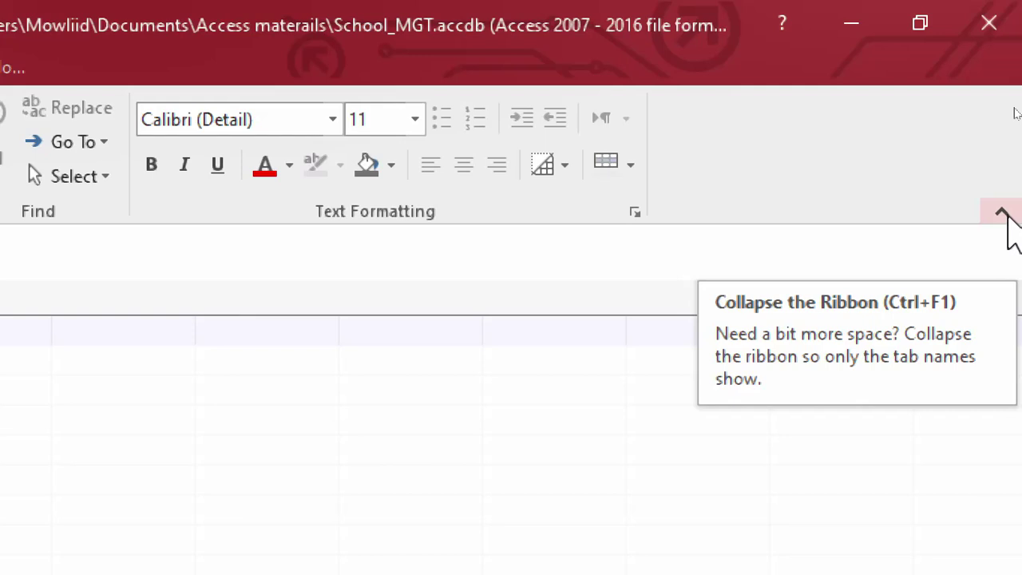
pyautogui.click(1003, 214)
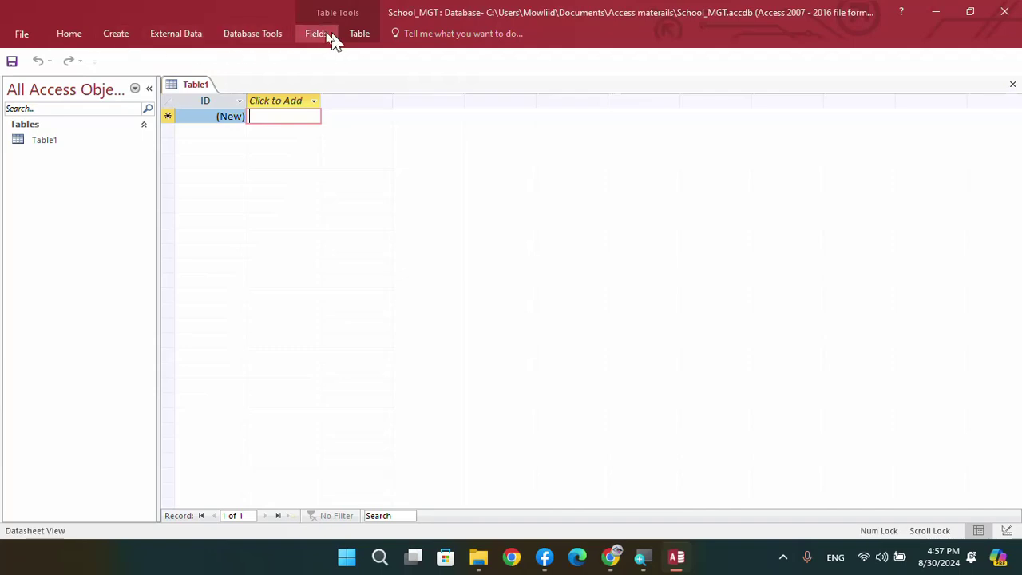
# Temporarily reveal the Home, Create and External Data commands of the collapsed ribbon, hiding each again
pyautogui.click(75, 43)
pyautogui.click(206, 201)
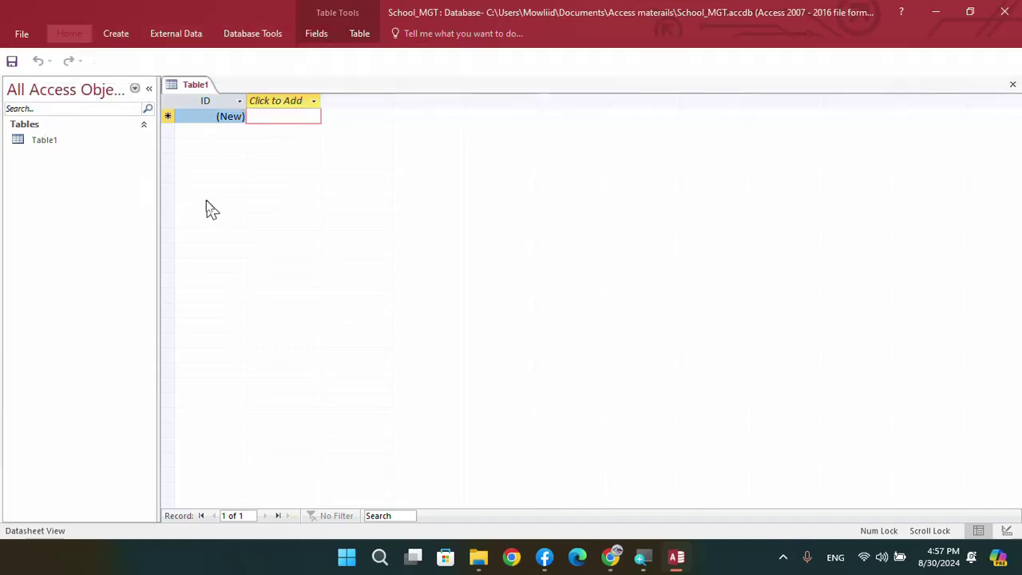
pyautogui.click(111, 40)
pyautogui.click(268, 240)
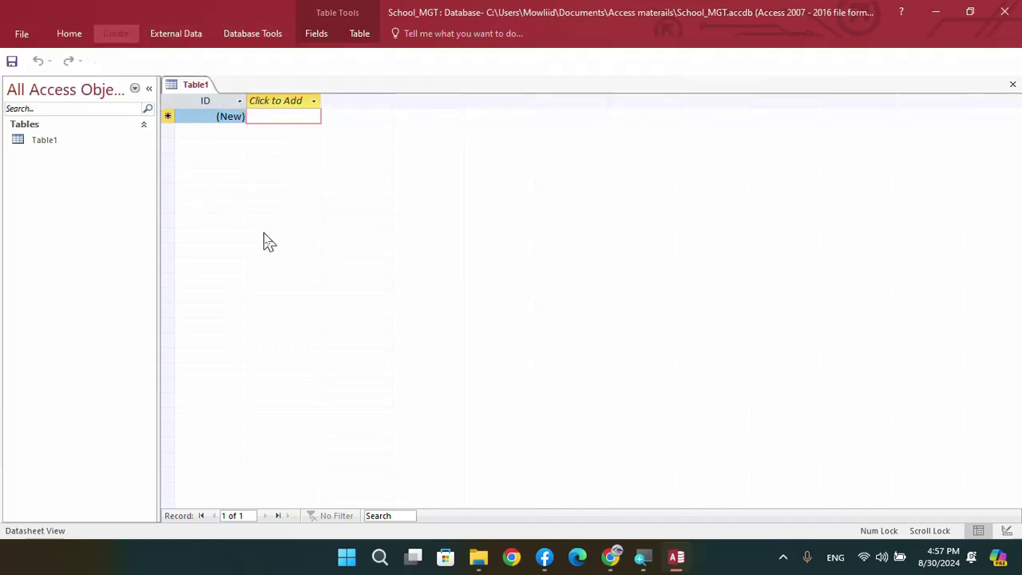
pyautogui.click(174, 33)
pyautogui.click(232, 233)
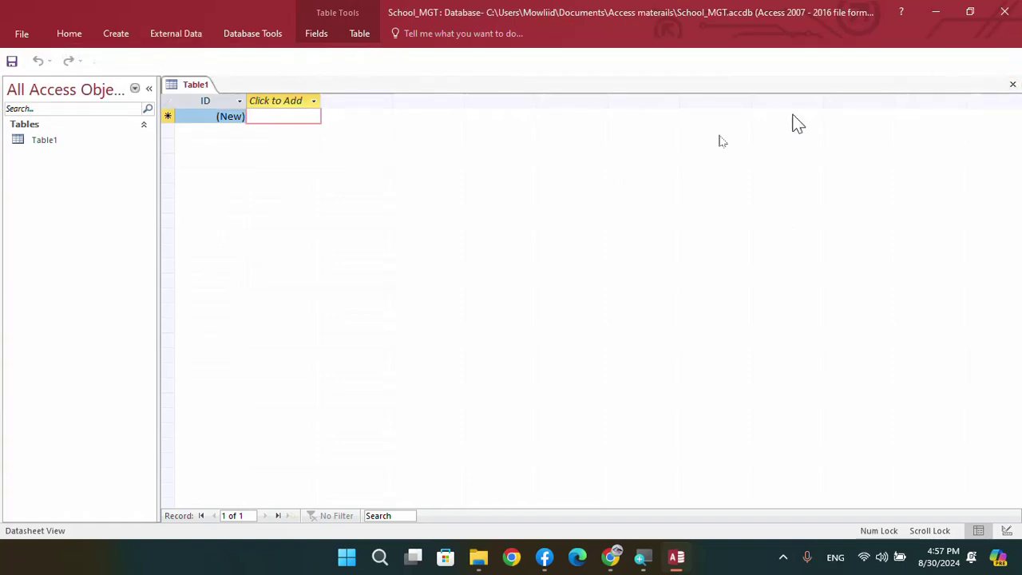
# Close the unsaved Table1 and repeatedly reveal and hide the Home commands of the collapsed ribbon
pyautogui.click(1013, 84)
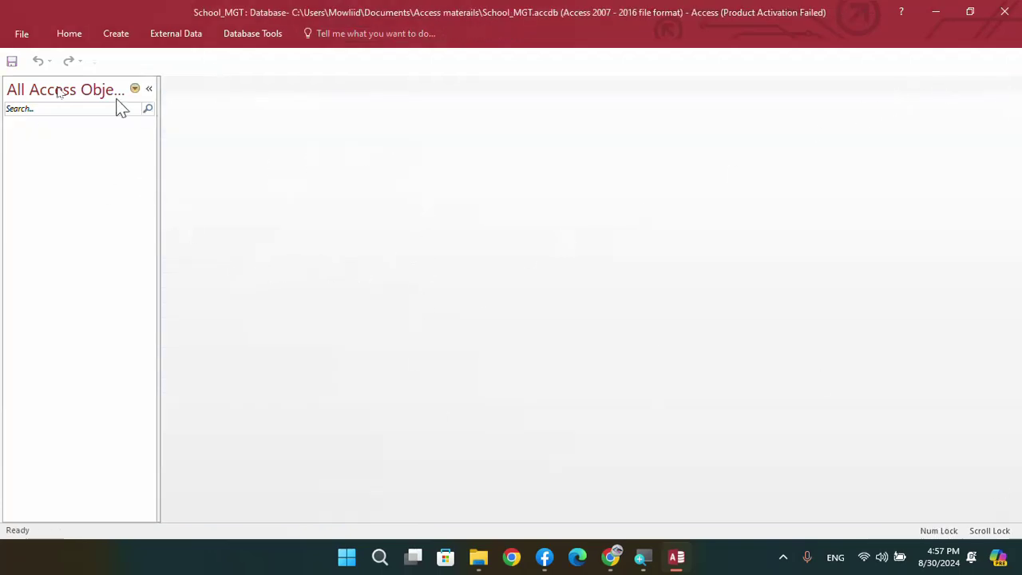
pyautogui.click(68, 35)
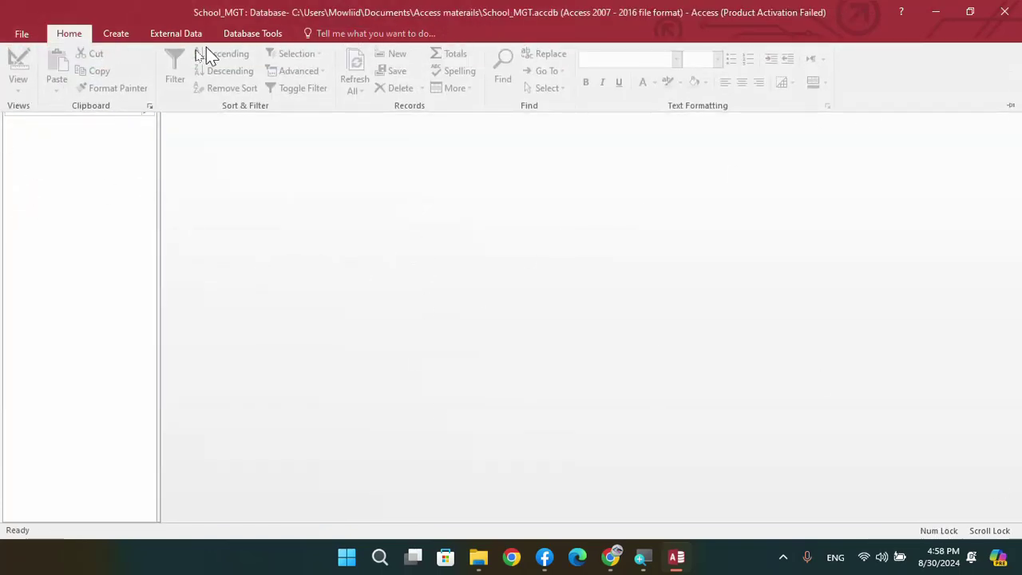
pyautogui.click(274, 274)
pyautogui.click(70, 38)
pyautogui.click(258, 231)
pyautogui.click(57, 39)
pyautogui.click(238, 262)
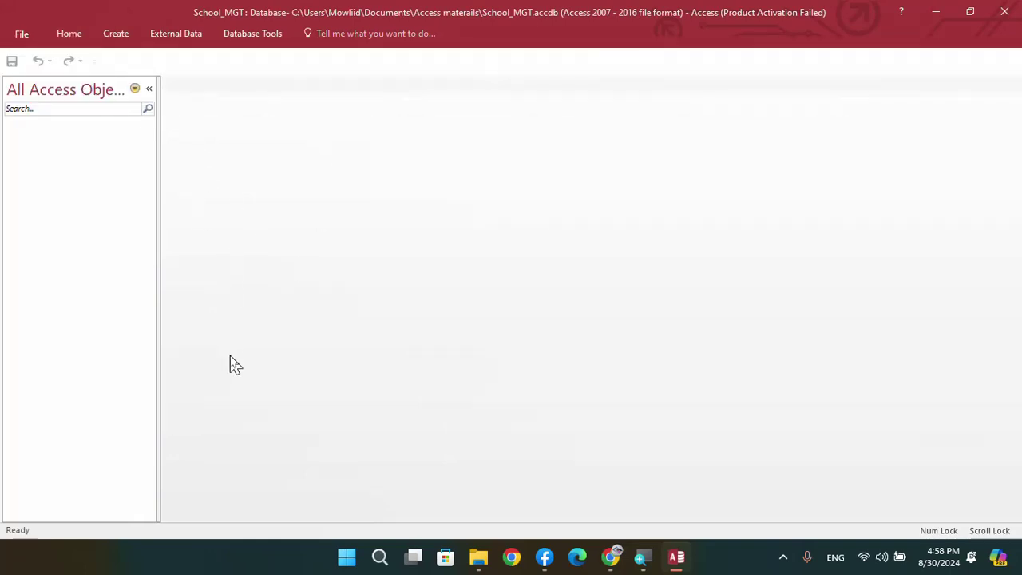
pyautogui.click(72, 37)
pyautogui.click(249, 235)
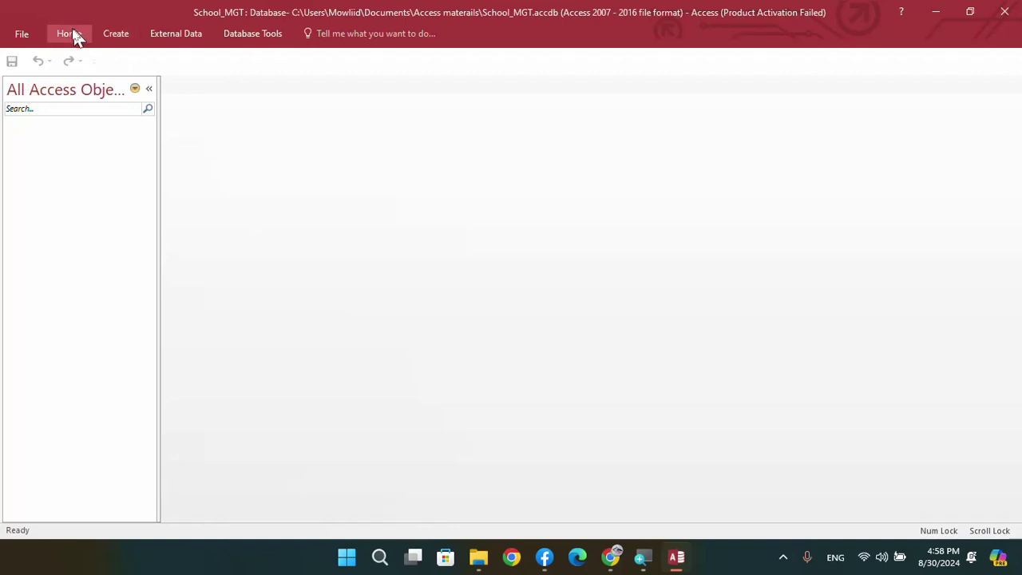
# Pin the ribbon so it stays open, and check it by alternating between the Home and Create commands
pyautogui.click(71, 37)
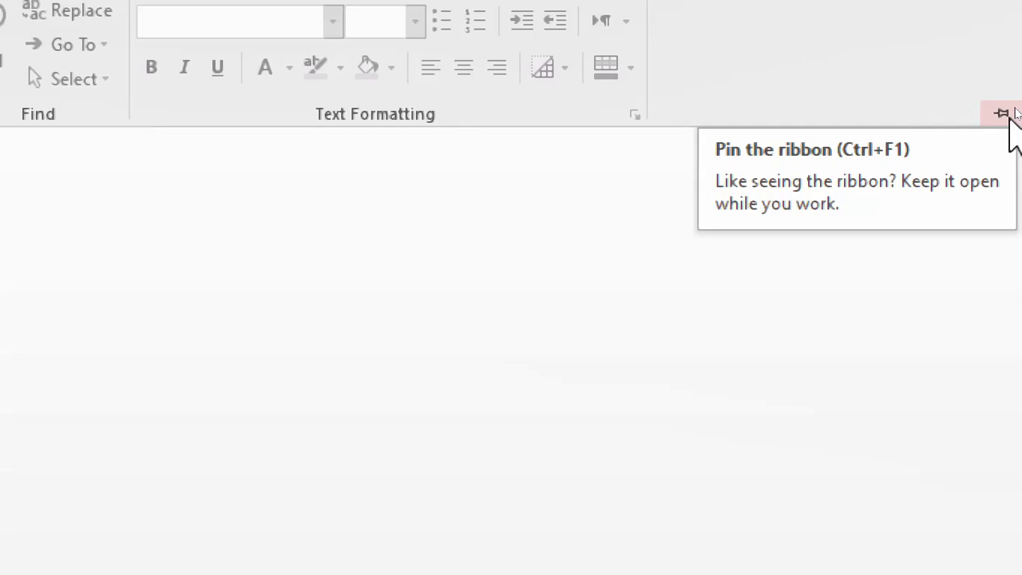
pyautogui.click(1008, 114)
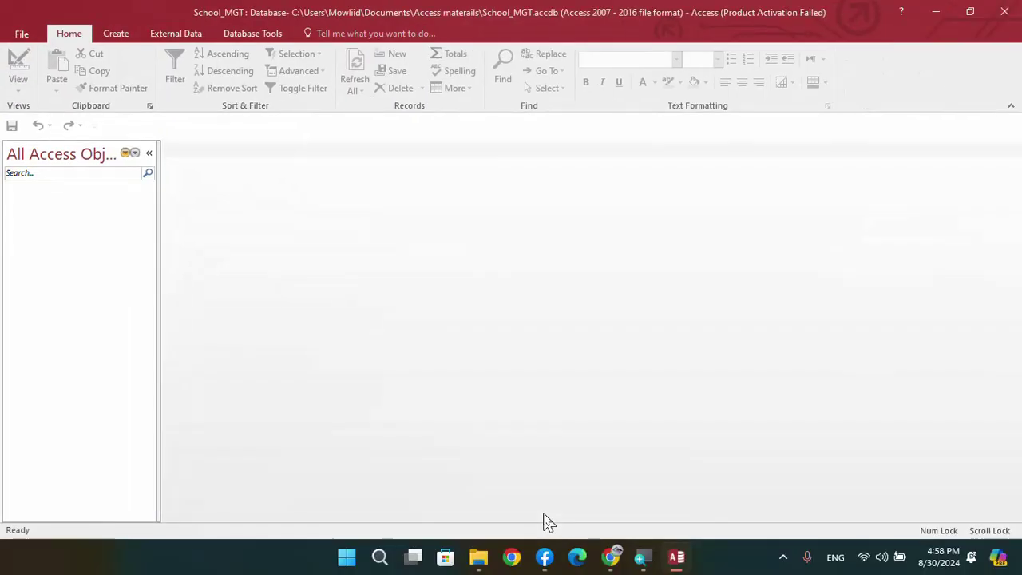
pyautogui.click(118, 35)
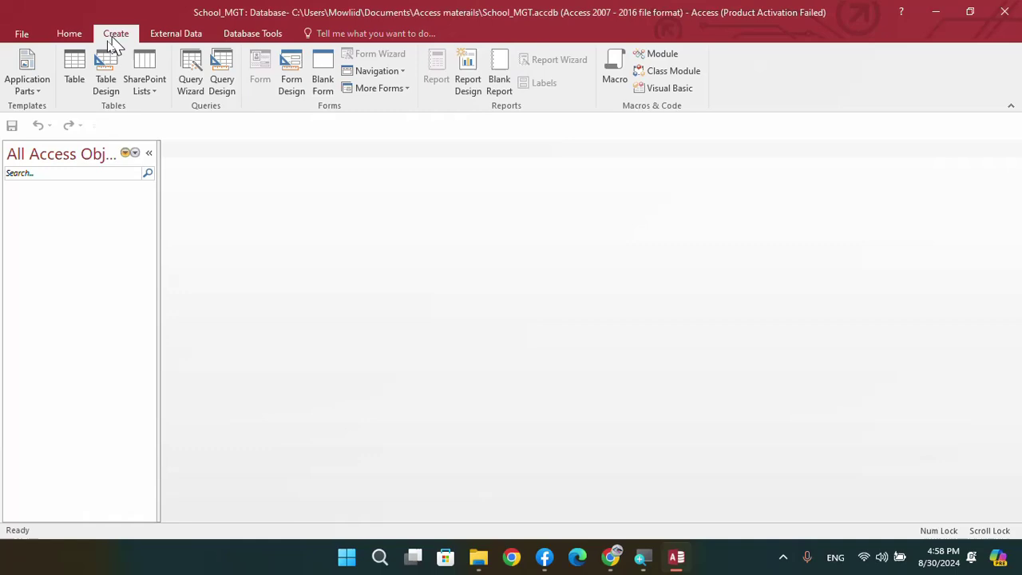
pyautogui.click(68, 33)
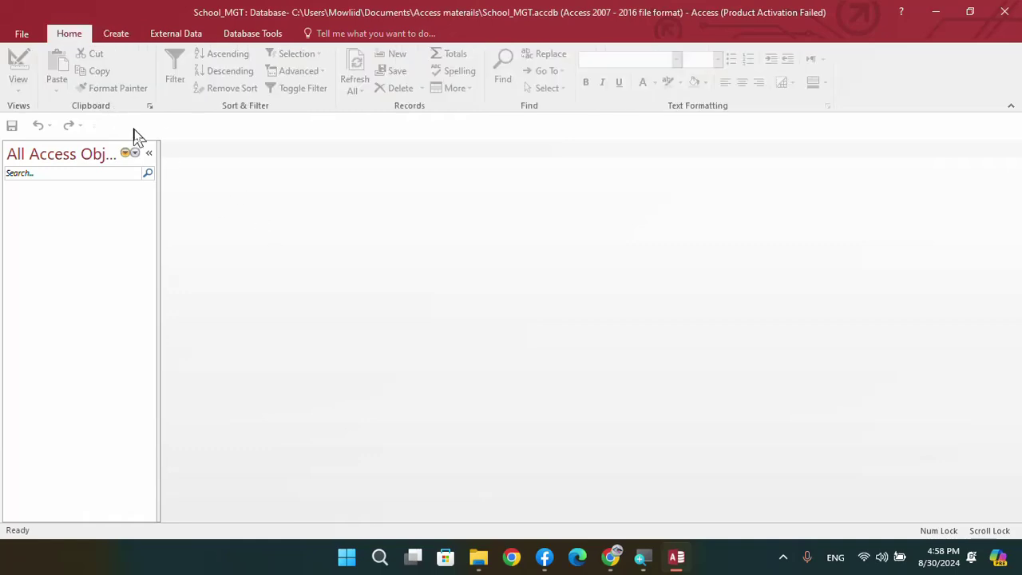
pyautogui.click(117, 34)
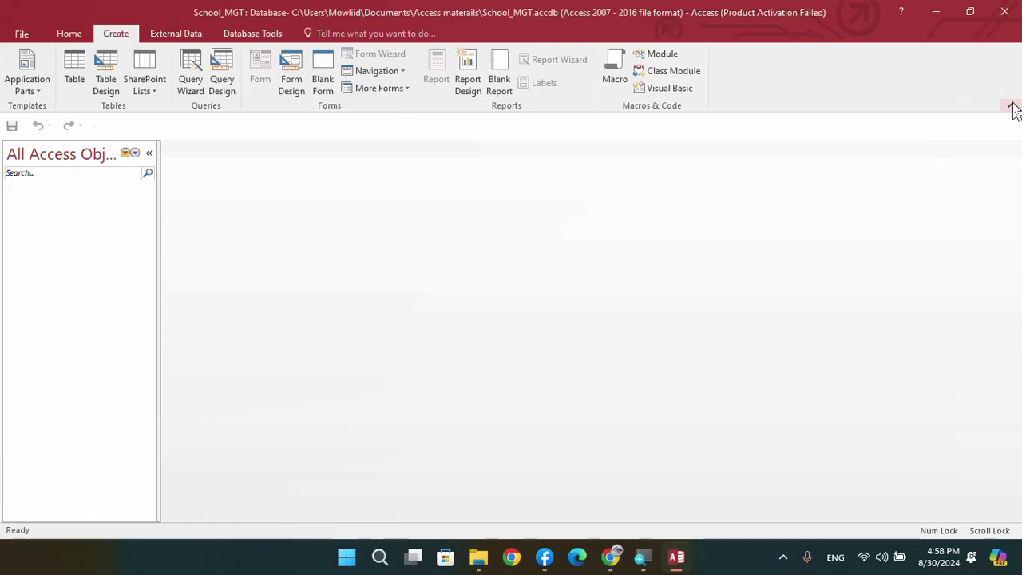
# Switch to the Canva lesson outline in Chrome and examine its topics through minimizing and maximizing the ribbon
pyautogui.click(941, 14)
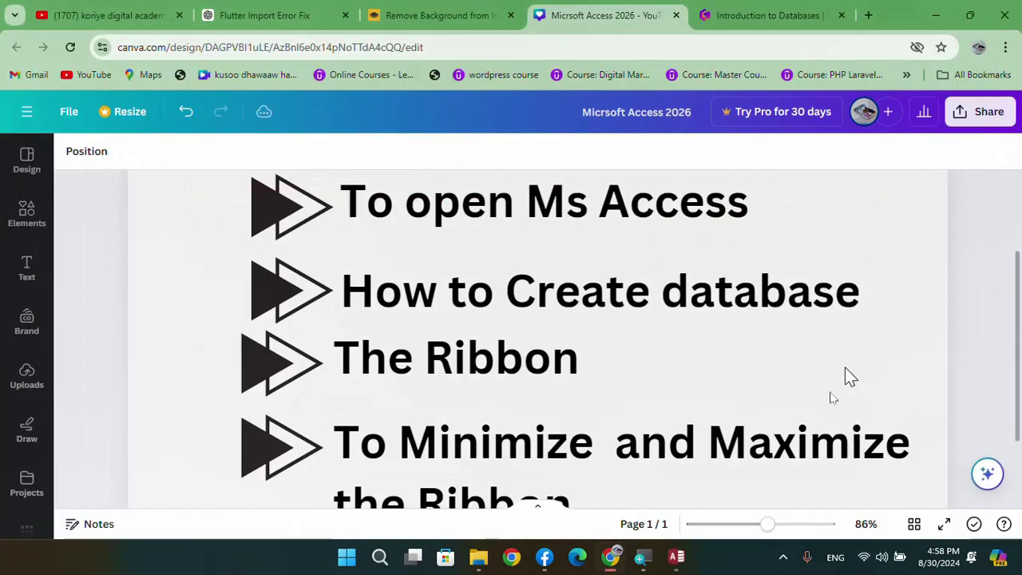
pyautogui.hotkey('alt', 'Tab')
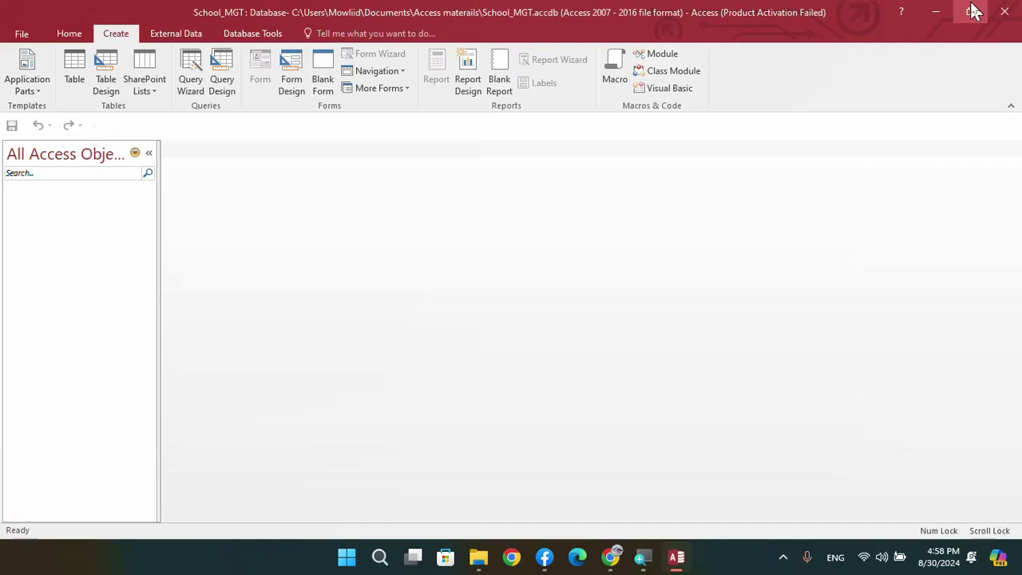
pyautogui.moveTo(974, 10)
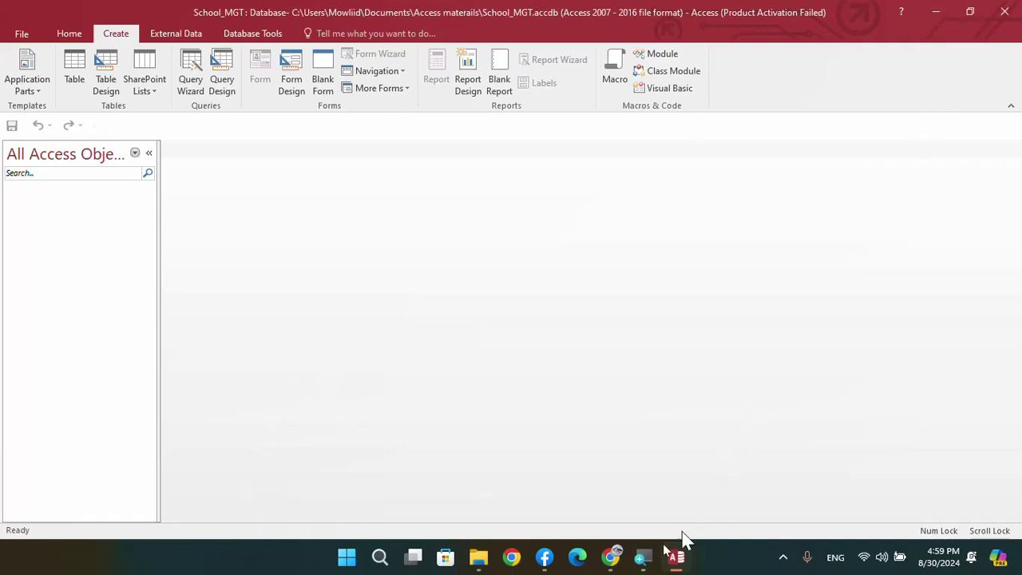
pyautogui.click(607, 559)
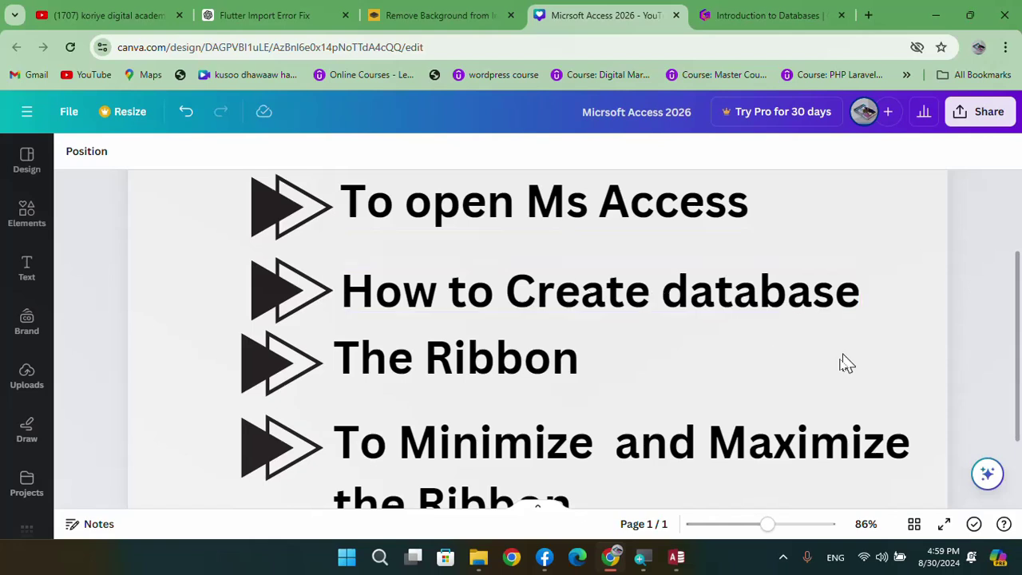
pyautogui.scroll(-2, 447, 415)
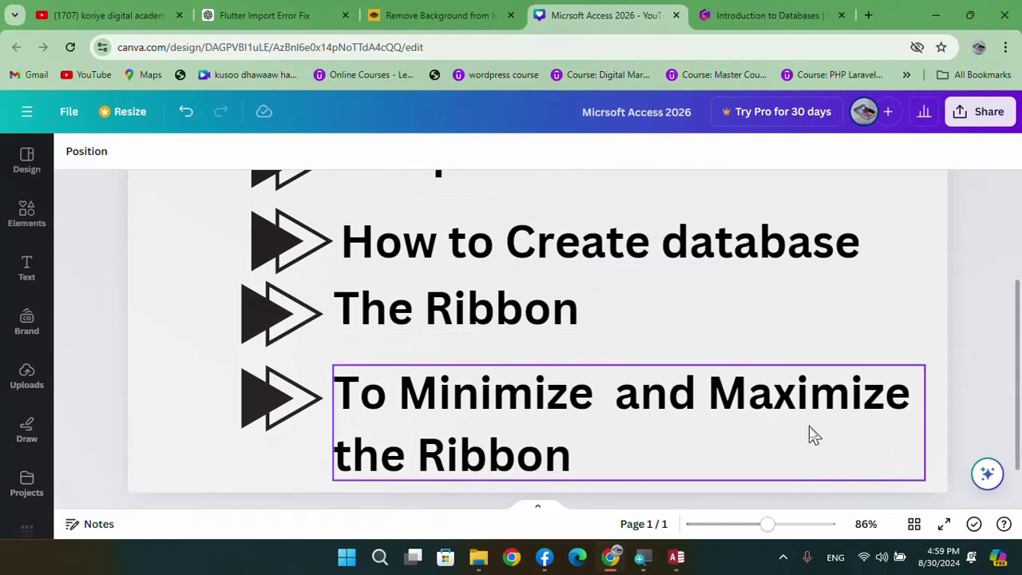
pyautogui.click(783, 556)
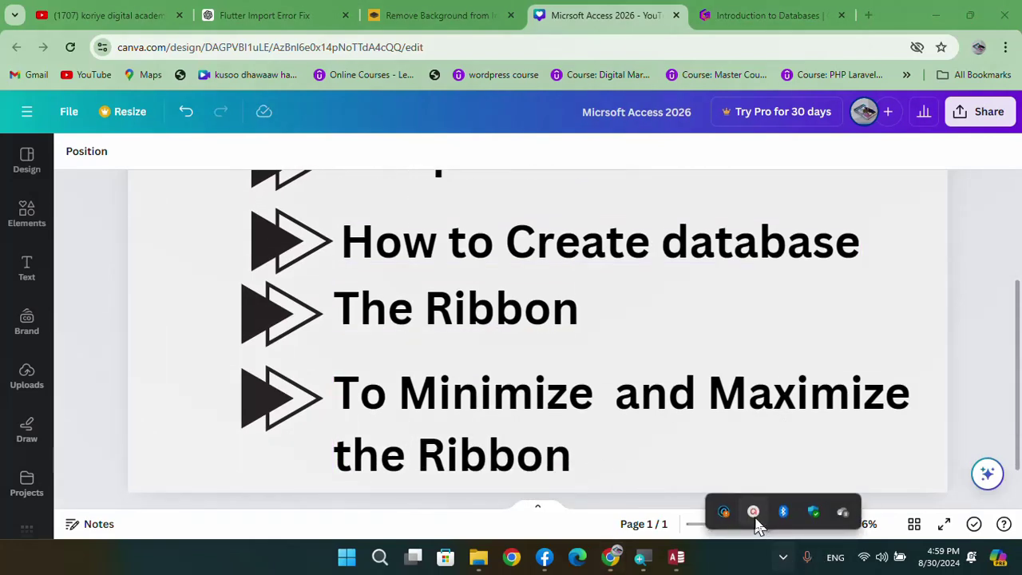